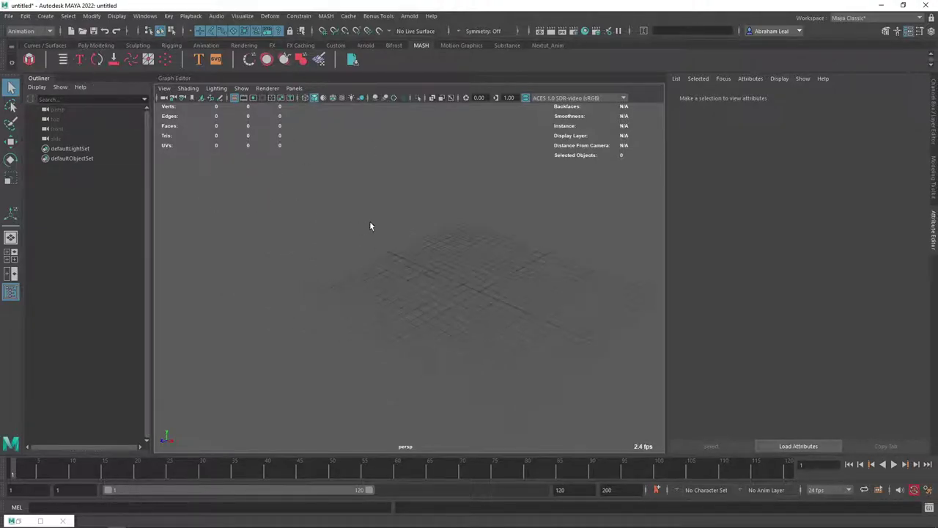
left_click_drag(381, 220, 439, 237, "alt")
left_click(96, 45)
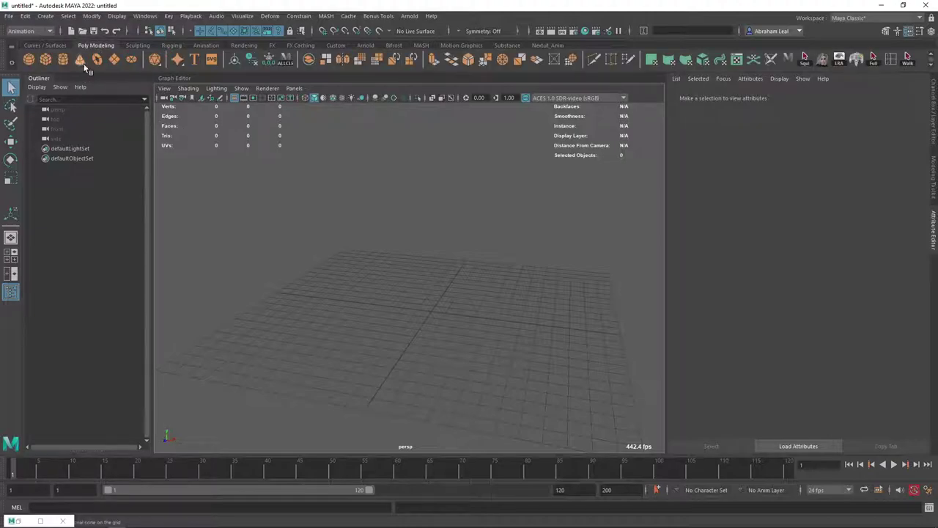
left_click(47, 60)
scroll(381, 282, "up", 2)
key("r")
left_click_drag(437, 321, 559, 336)
left_click_drag(438, 278, 264, 293)
key("w")
key("r")
key("ctrl+z")
key("ctrl+z")
key("ctrl+z")
key("ctrl+z")
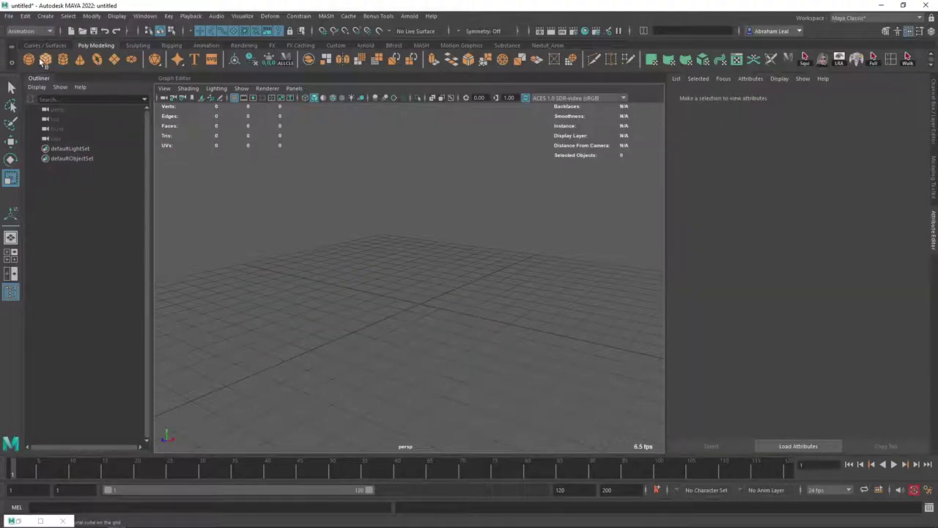
- Create a polygon cube at the grid's origin and raise it to sit above the grid
left_click(45, 59)
left_click_drag(421, 259, 422, 228)
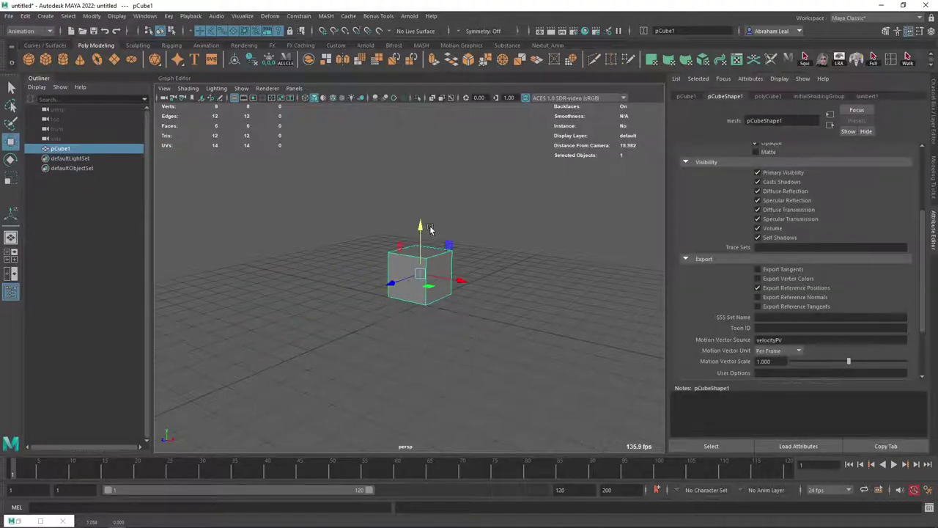
left_click(469, 209)
left_click(418, 271)
middle_click_drag(450, 273, 472, 281, "alt")
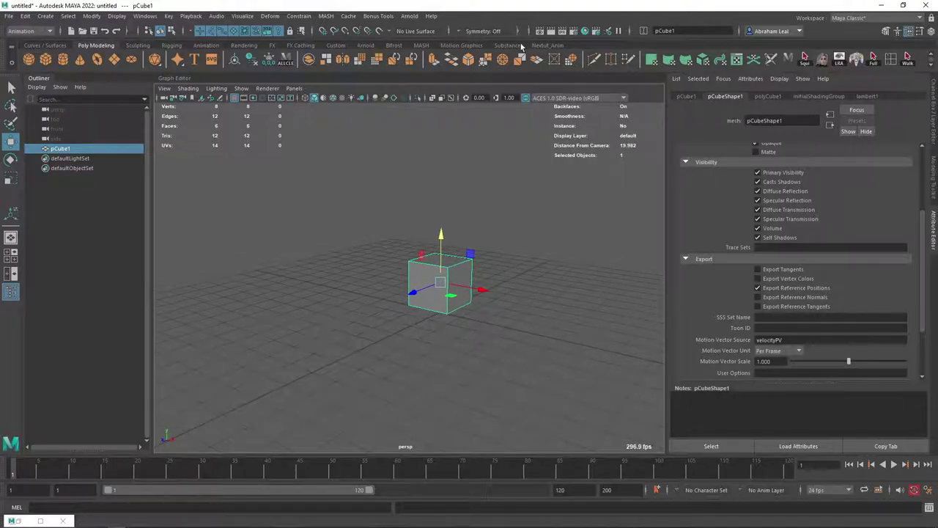
- Create a MASH network from the cube
left_click(420, 45)
left_click(28, 59)
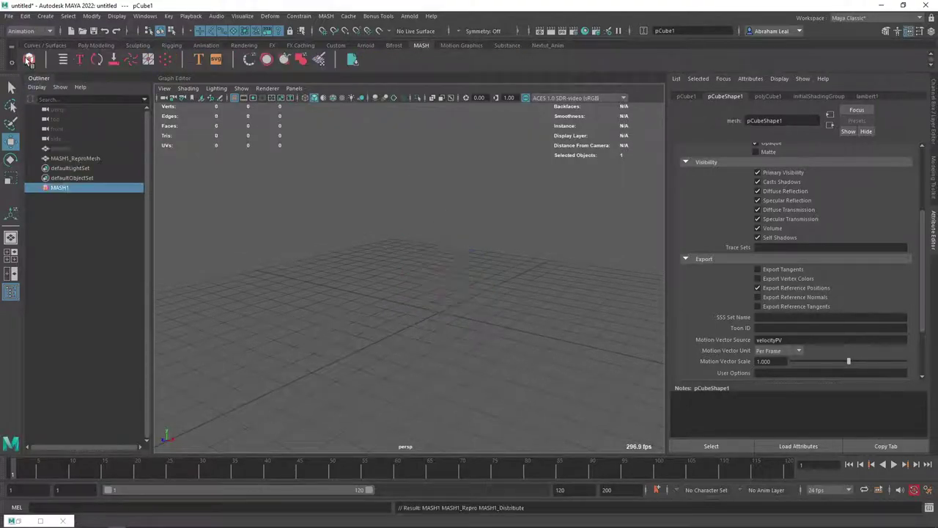
scroll(517, 277, "down", 6)
scroll(480, 255, "up", 4)
middle_click_drag(592, 261, 521, 220, "alt")
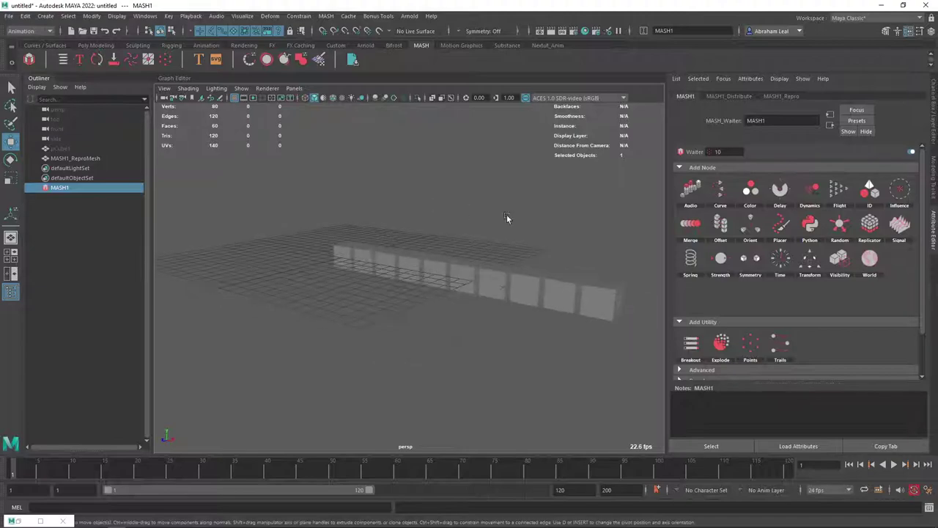
left_click_drag(521, 220, 546, 228, "alt")
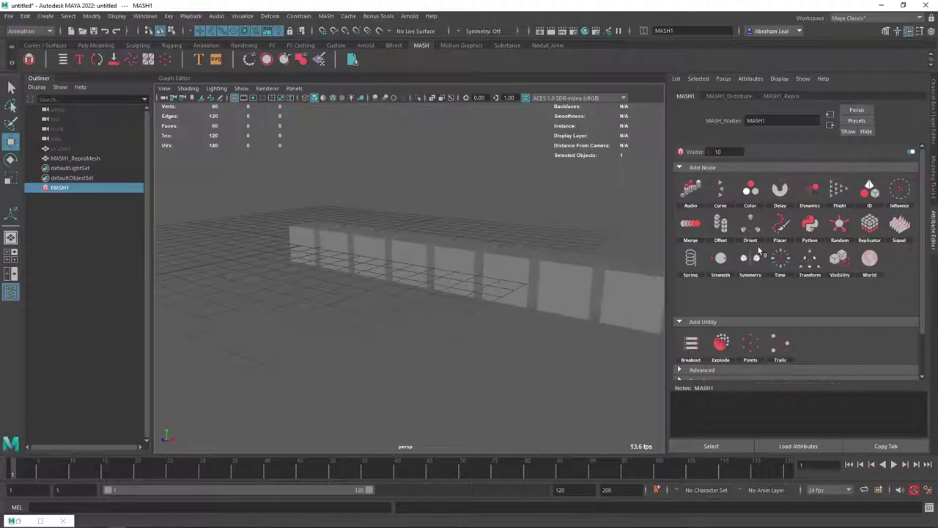
- Set the MASH Distribute node's distribution type to Grid
left_click(738, 98)
left_click_drag(563, 164, 650, 216, "alt")
right_click_drag(650, 216, 347, 277, "alt")
left_click_drag(548, 155, 541, 286, "alt")
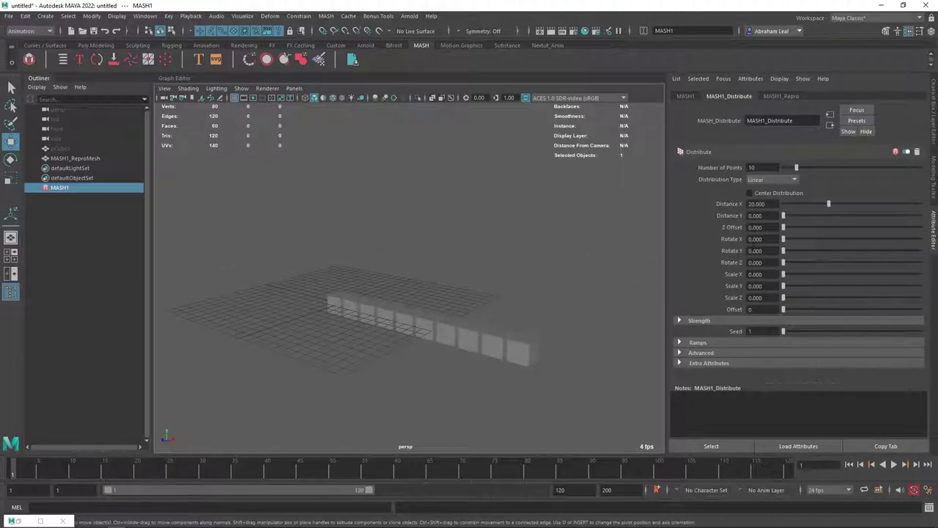
left_click(778, 183)
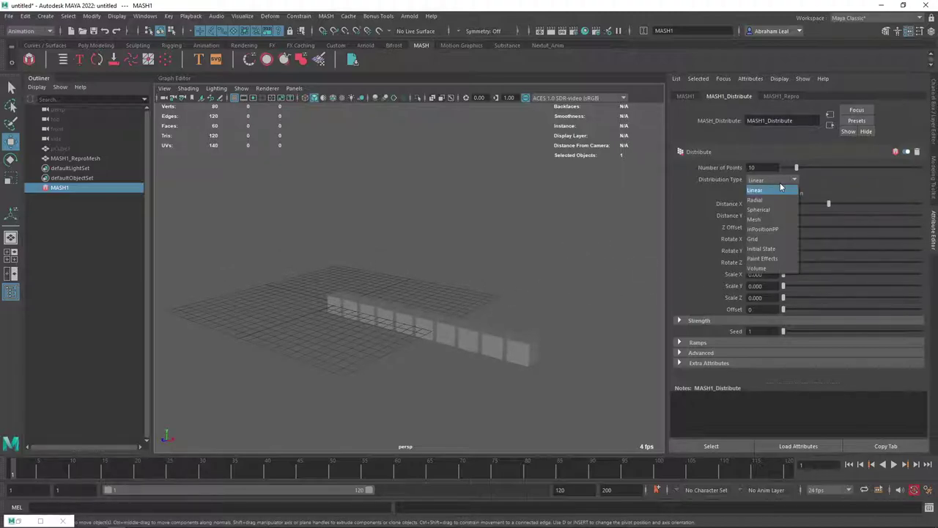
left_click(766, 238)
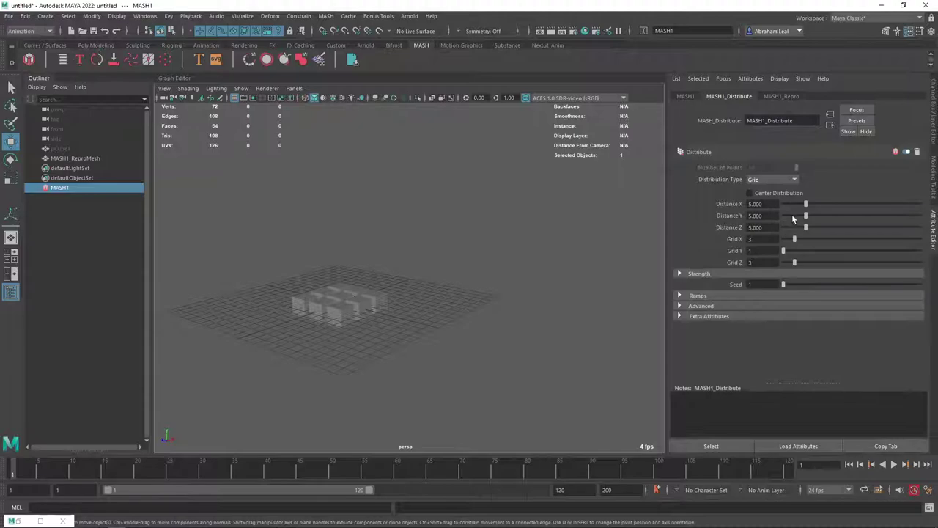
- Shape the distribution into a tall wall with Distance Y 7.878, Distance Z 5.396, Grid Y 5 and Grid Z 1
mouse_move(804, 229)
left_mouse_down()
mouse_move(779, 227)
mouse_move(808, 227)
left_mouse_up()
left_click_drag(790, 262, 807, 251)
left_click_drag(807, 215, 819, 217)
key("f")
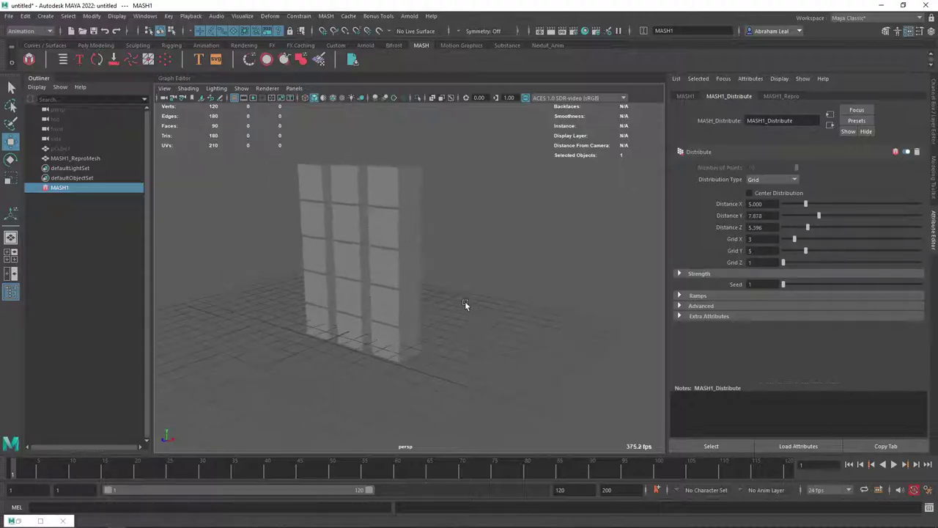
left_click_drag(497, 305, 425, 288, "alt")
left_click_drag(466, 262, 497, 270, "alt")
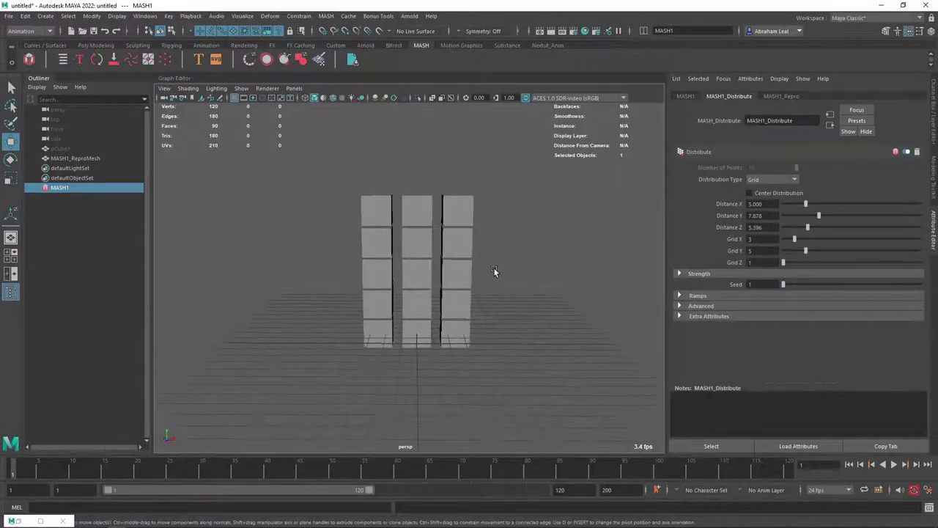
- Open the MASH Editor and add a Dynamics node to the MASH1 network
left_click(114, 61)
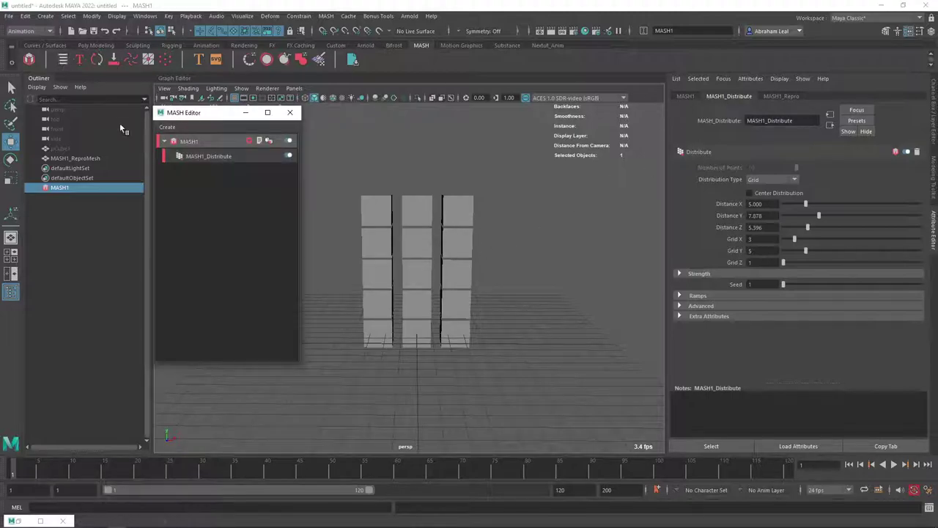
left_click(248, 144)
left_click(271, 194)
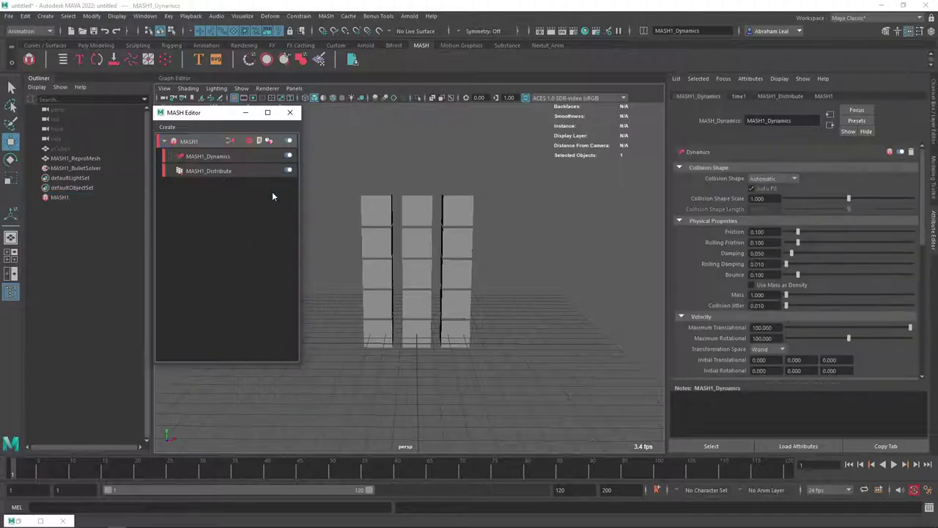
- Select the MASH1_BulletSolver node to show its solver and ground settings
left_click_drag(553, 256, 462, 193, "alt")
left_click_drag(394, 341, 445, 183, "alt")
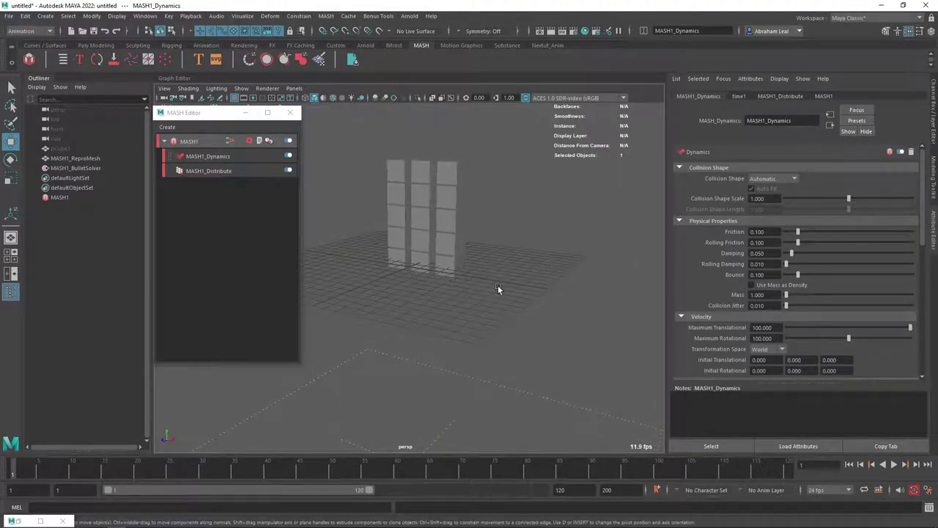
left_click_drag(498, 288, 456, 217, "alt")
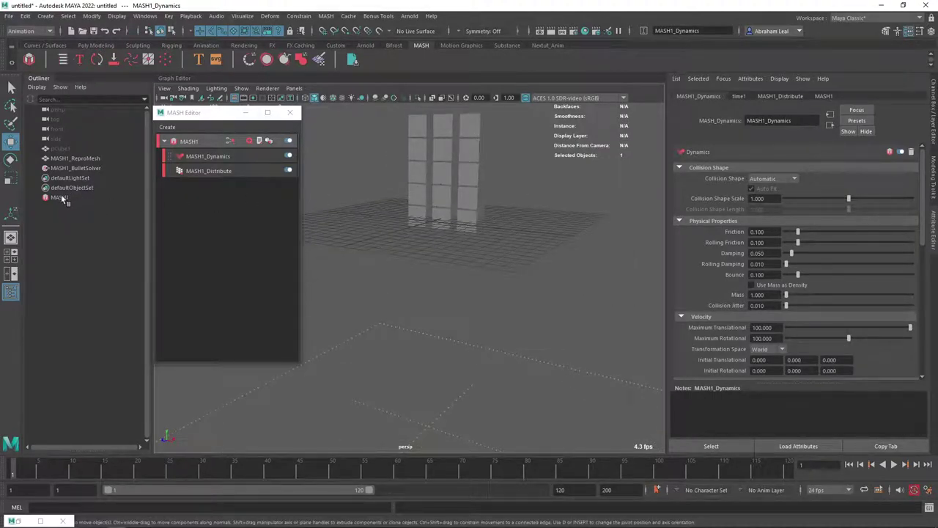
left_click(77, 169)
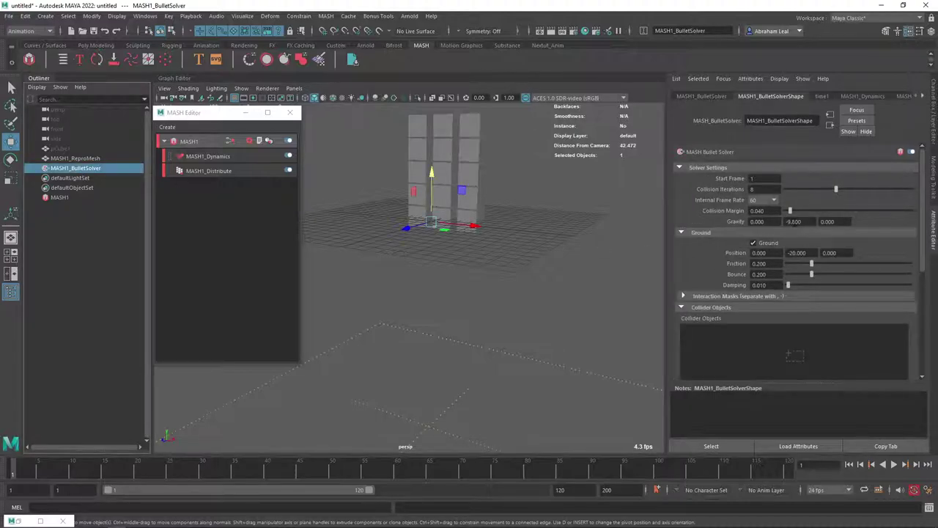
middle_click_drag(535, 196, 532, 252, "alt")
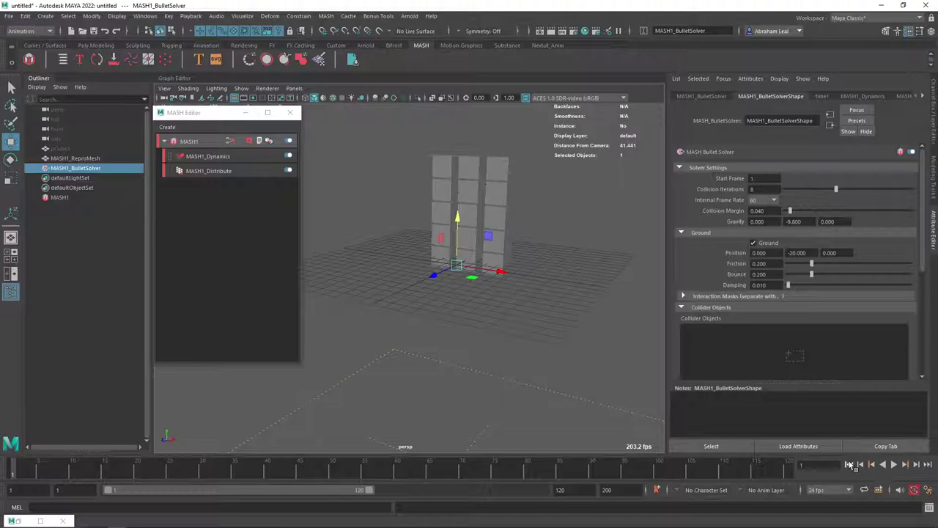
- Play the simulation to watch the cubes drop onto the solver's ground plane, and return to the first frame
left_click(894, 465)
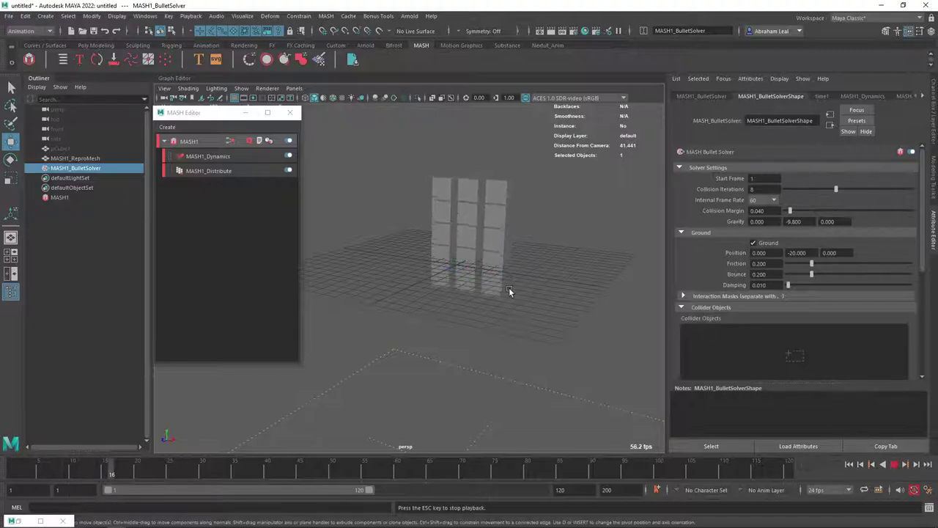
scroll(510, 290, "down", 4)
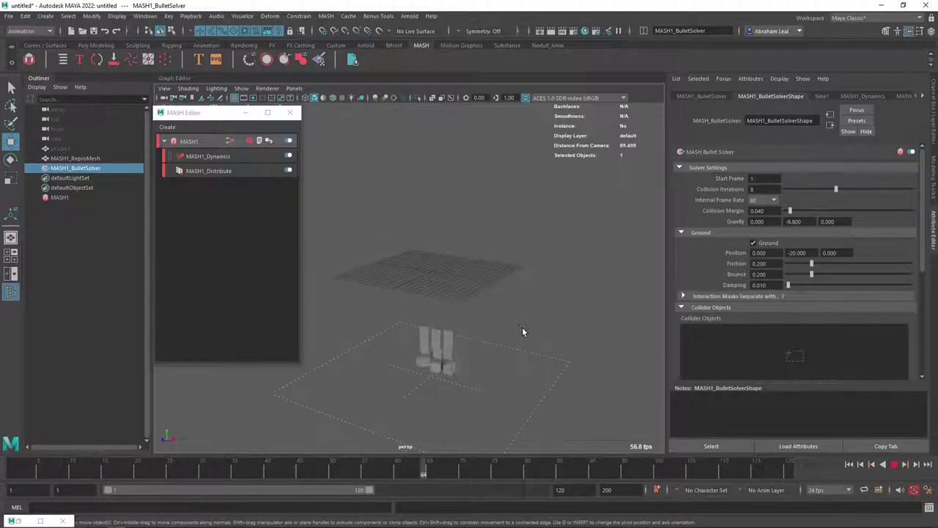
scroll(504, 367, "up", 5)
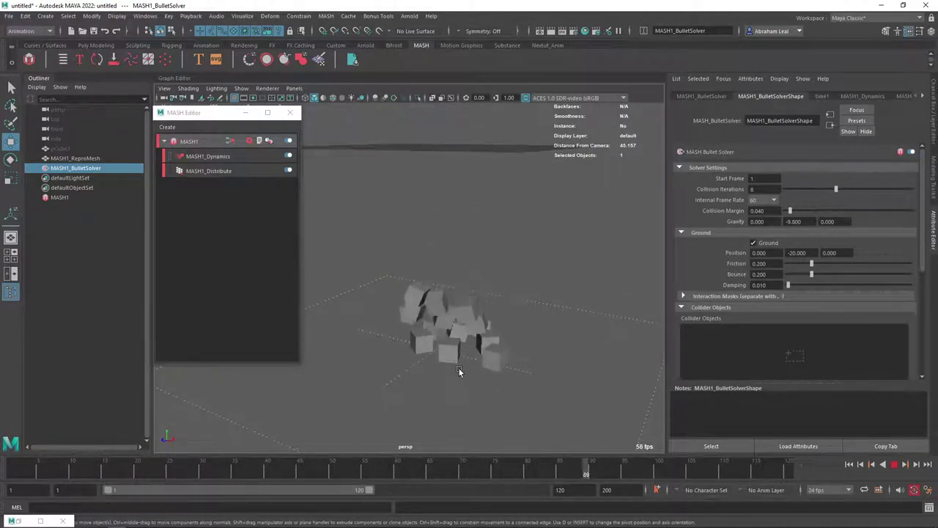
left_click(860, 466)
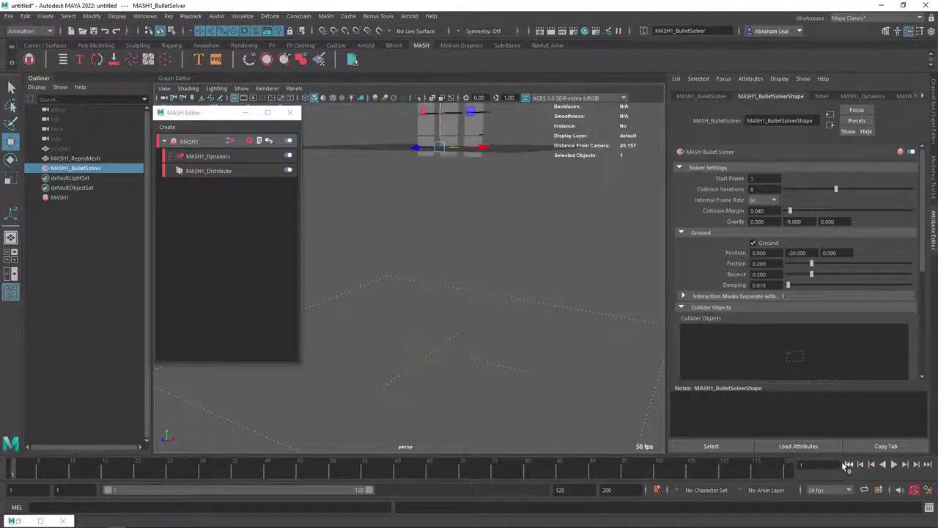
- Examine the distance between the cubes and the ground plane, replay the fall briefly and rewind to frame 1
left_click_drag(485, 284, 445, 324, "alt")
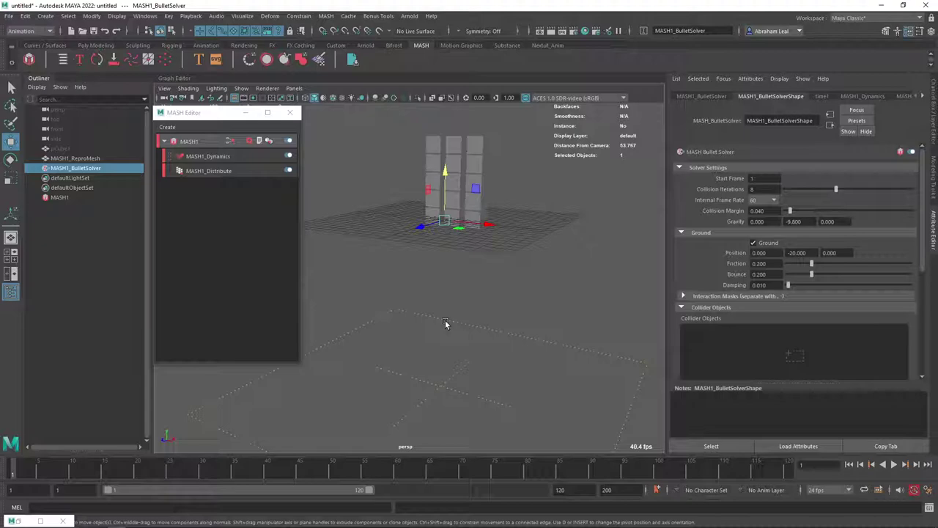
left_click_drag(438, 216, 466, 237, "alt")
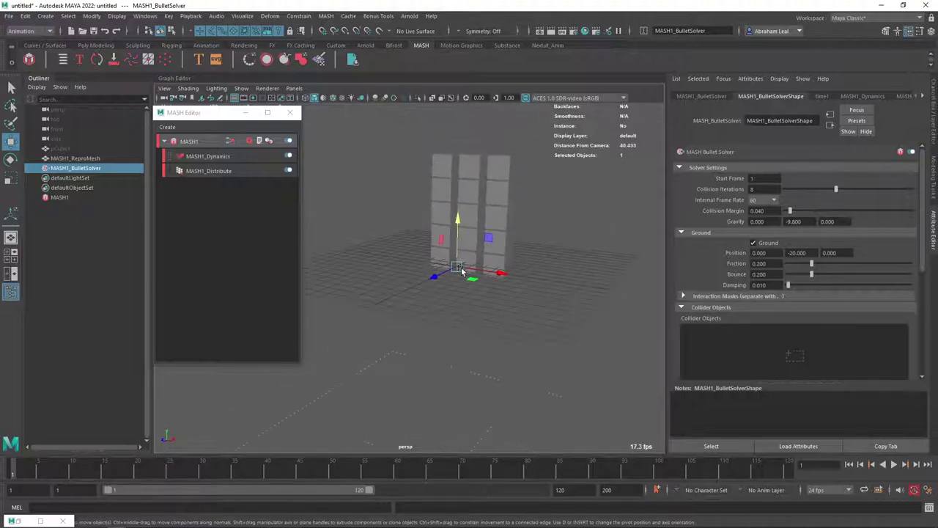
right_click_drag(503, 272, 462, 230, "alt")
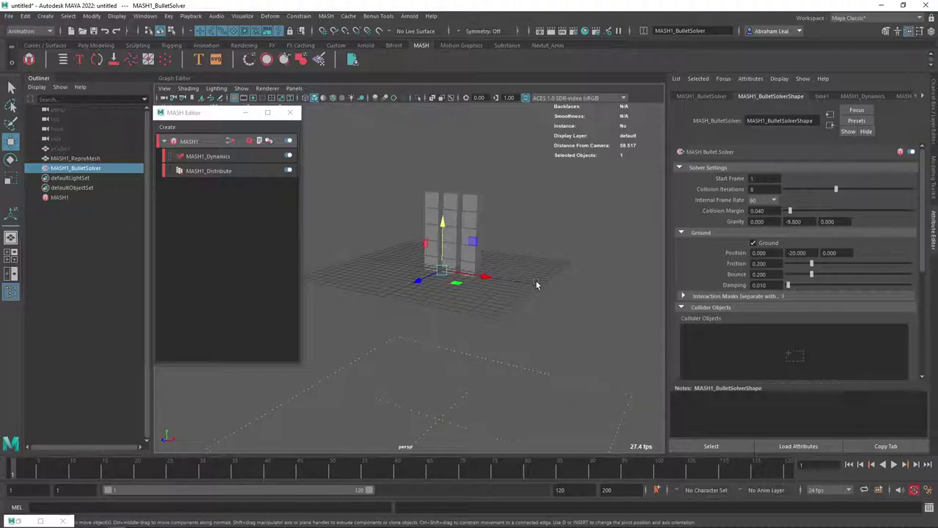
middle_click_drag(500, 314, 495, 276, "alt")
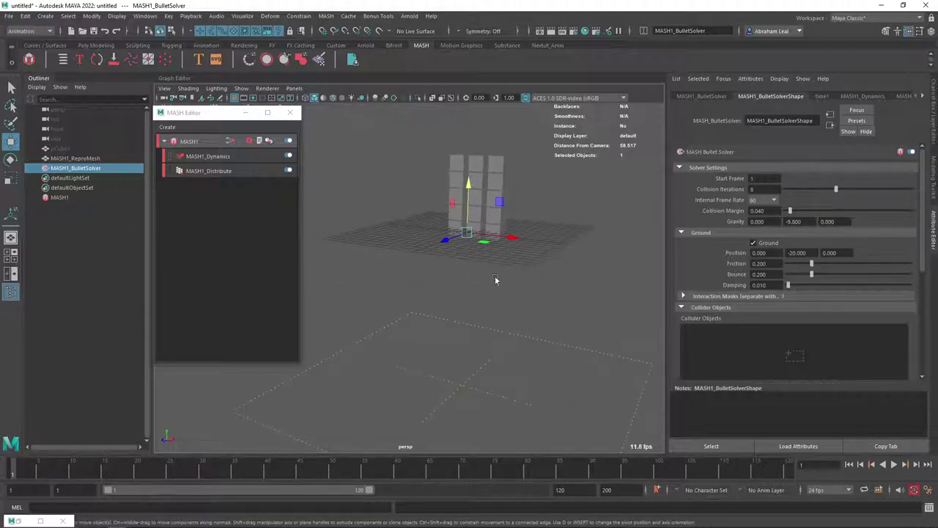
left_click(894, 464)
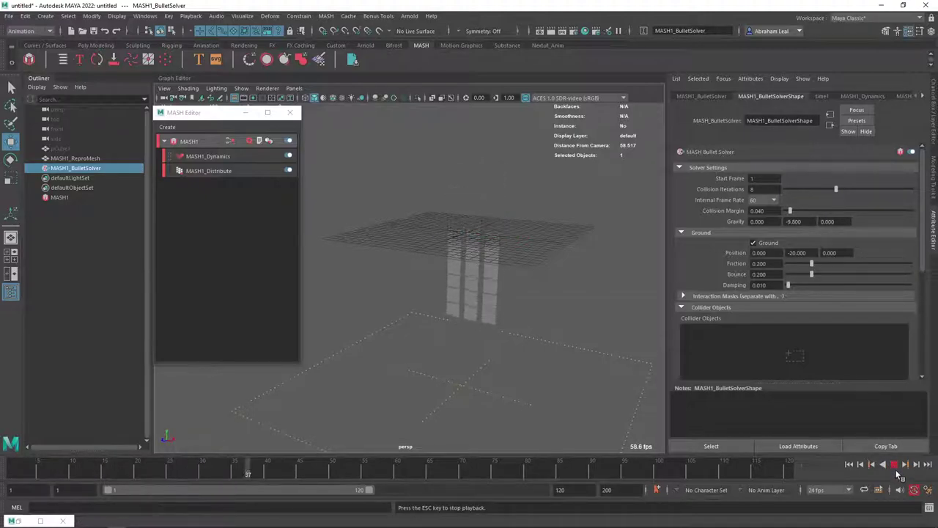
left_click(894, 464)
left_click(849, 464)
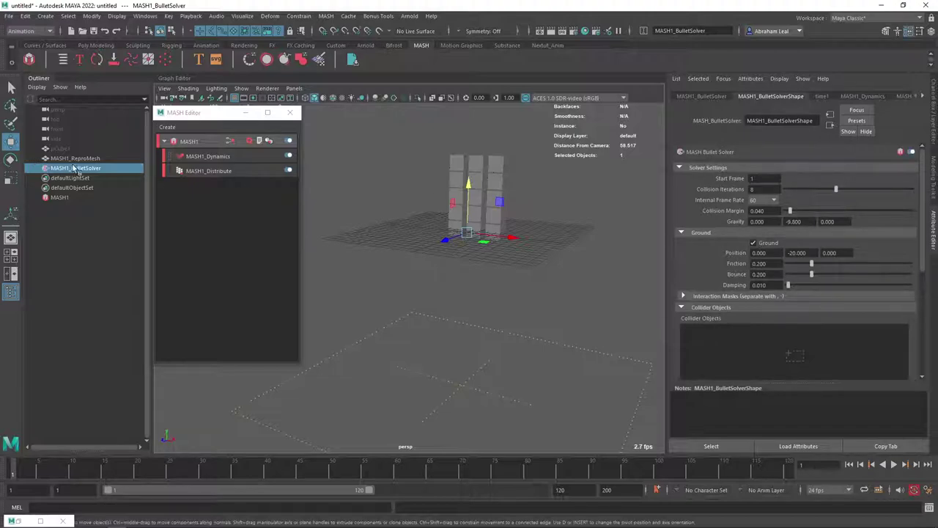
- Raise the Bullet Solver's ground plane by setting its Y position to -5
left_click_drag(74, 168, 87, 174)
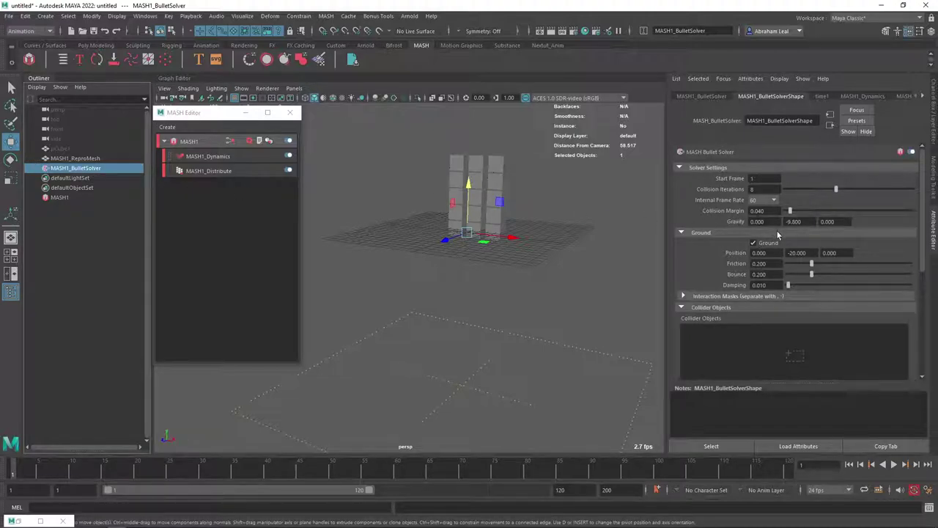
scroll(777, 234, "down", 2)
scroll(763, 247, "up", 2)
left_click(806, 253)
- Play the simulation with the raised ground, examine the cubes' landing up close and rewind to the start
left_click(894, 465)
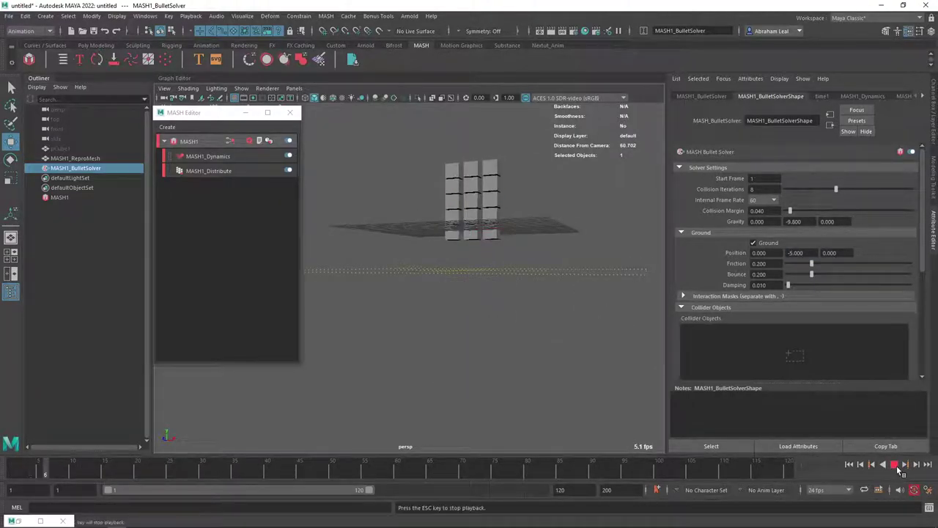
left_click_drag(457, 289, 479, 258, "alt")
scroll(504, 305, "up", 3)
scroll(519, 305, "up", 3)
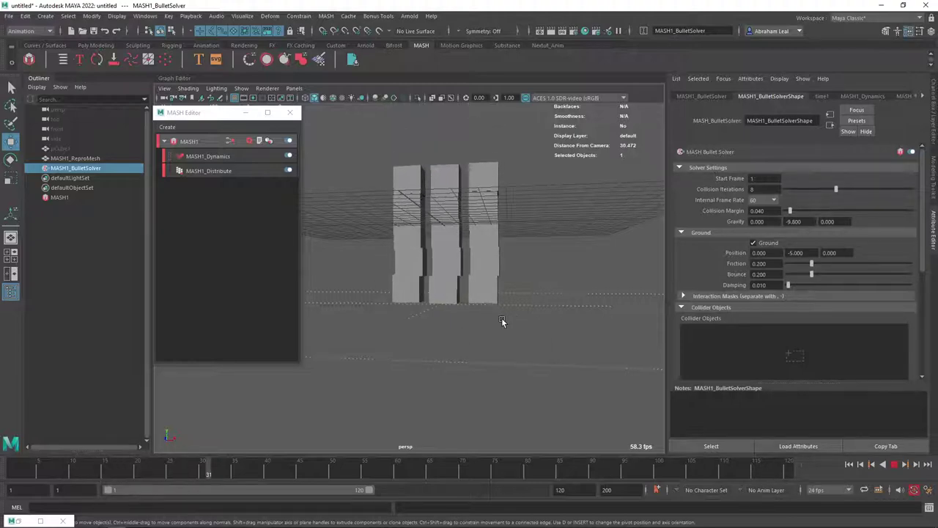
left_click_drag(450, 251, 488, 278, "alt")
scroll(489, 278, "down", 1)
left_click(895, 465)
left_click(849, 466)
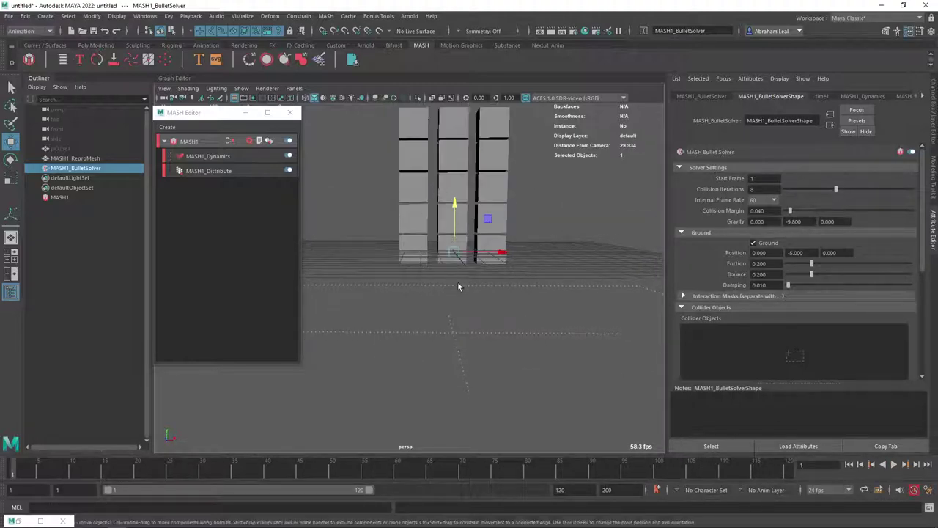
- Deepen and spread the cube grid in the MASH Distribute node with Grid Z 3 and Distance Y 11.439
left_click(222, 157)
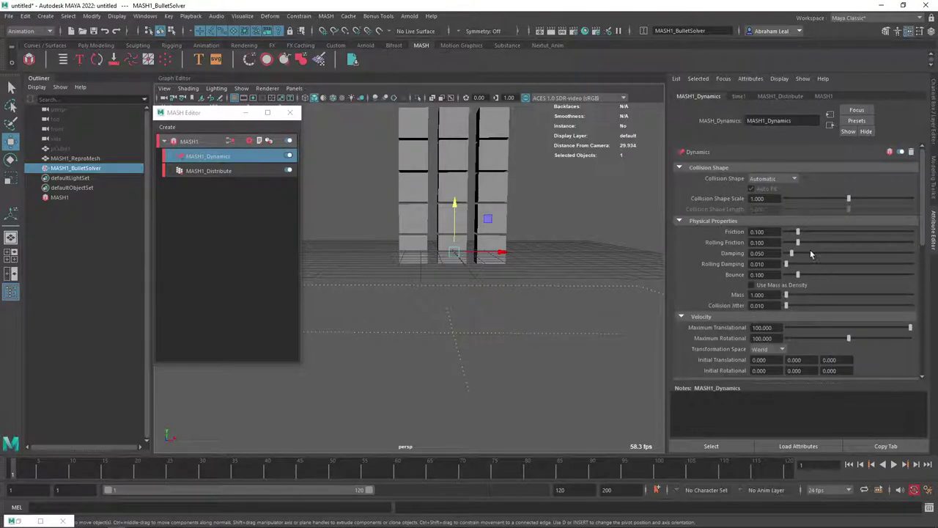
left_click(210, 170)
left_click_drag(524, 234, 535, 268, "alt")
left_click_drag(783, 261, 795, 262)
left_click_drag(477, 263, 501, 287, "alt")
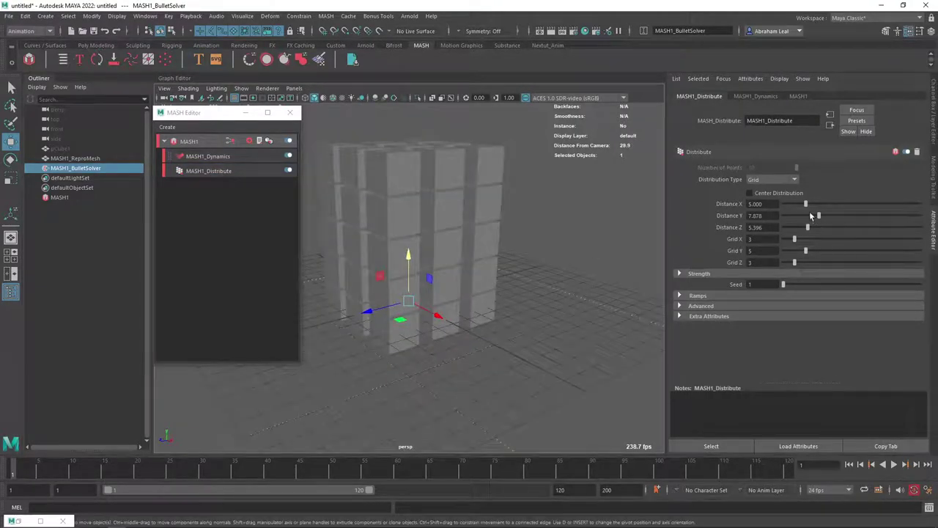
left_click_drag(811, 215, 835, 215)
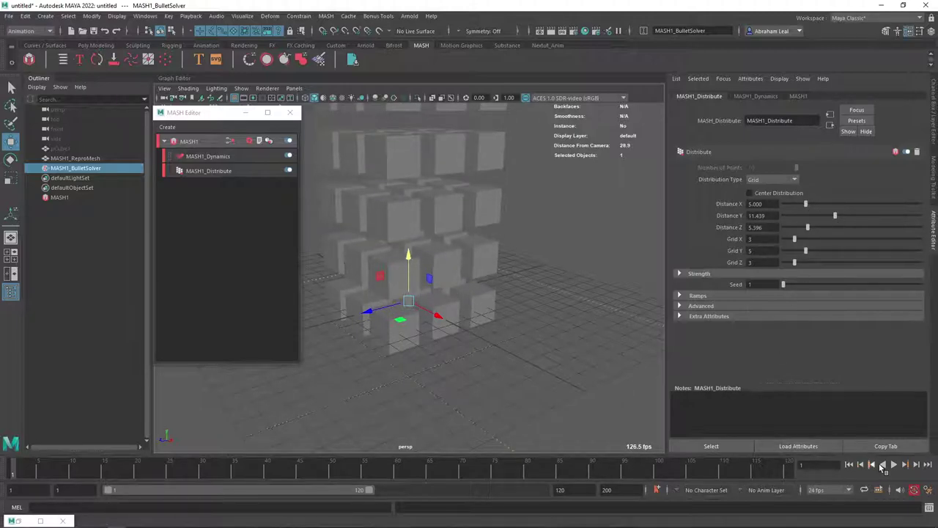
- Play the simulation with the deeper cube grid, examine the stacked cubes from several angles and rewind to frame 1
left_click(893, 465)
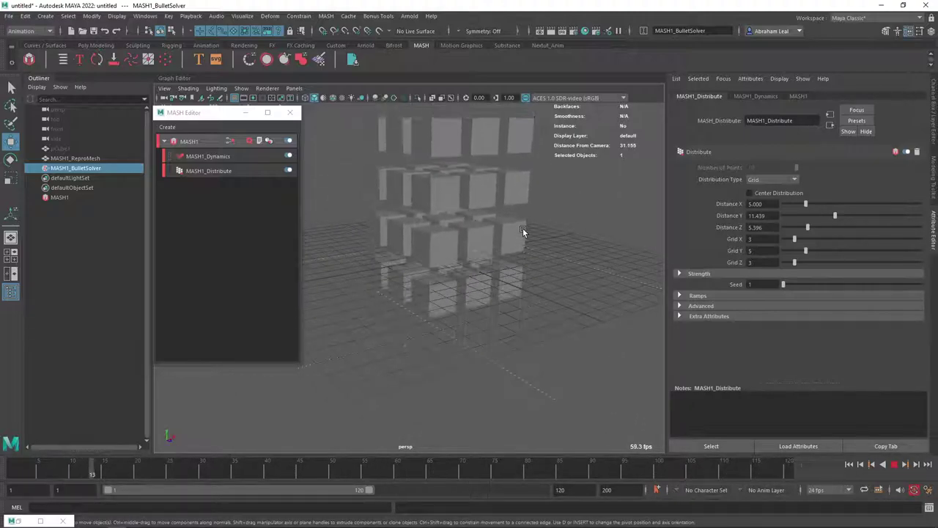
left_click(894, 464)
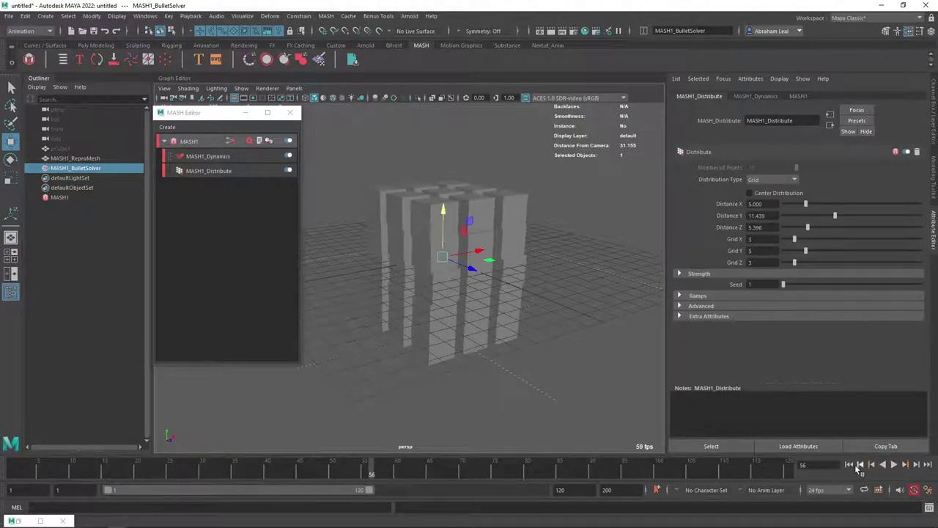
left_click_drag(454, 341, 464, 289, "alt")
scroll(437, 288, "down", 5)
right_click_drag(464, 288, 544, 289, "alt")
right_click_drag(460, 269, 552, 209, "alt")
left_click_drag(550, 243, 565, 233, "alt")
right_click_drag(565, 233, 469, 224, "alt")
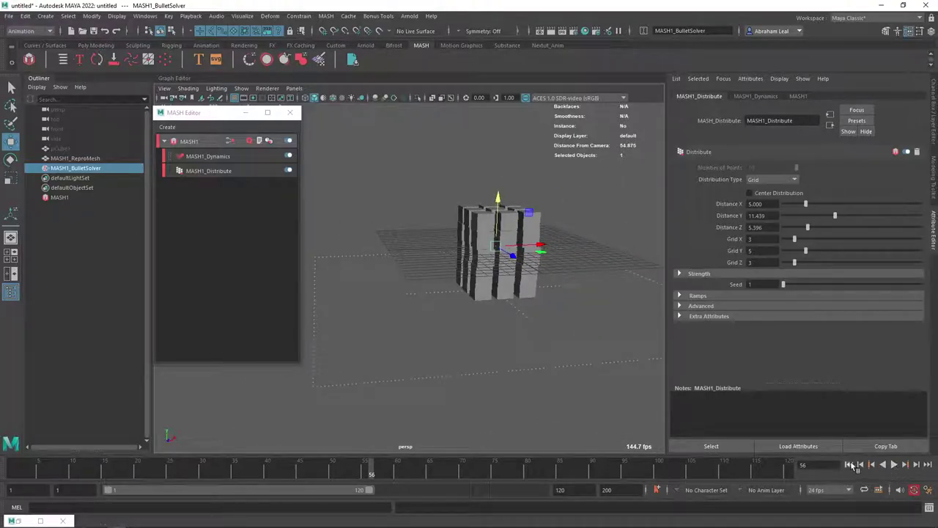
left_click(850, 465)
left_click_drag(513, 286, 344, 214, "alt")
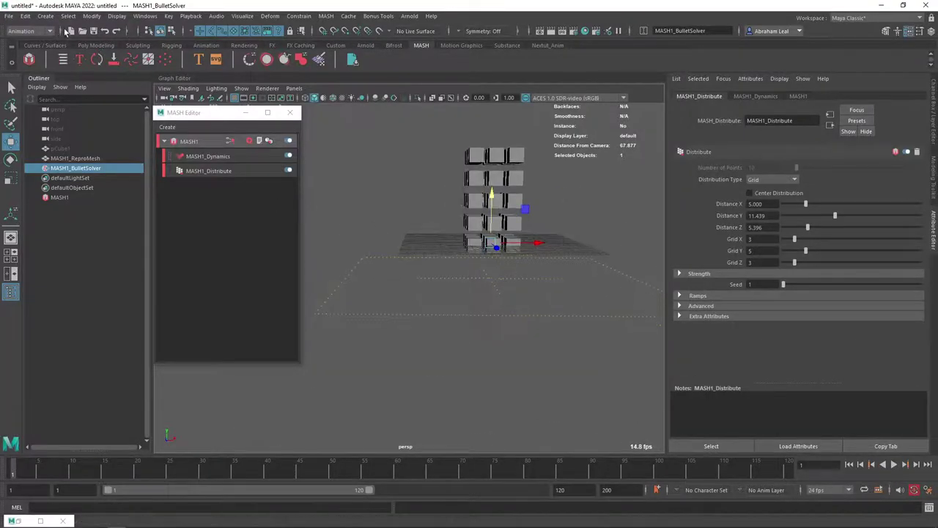
- Create a polygon cube and scale it into a wide, flat slab beside the cube grid
left_click(88, 45)
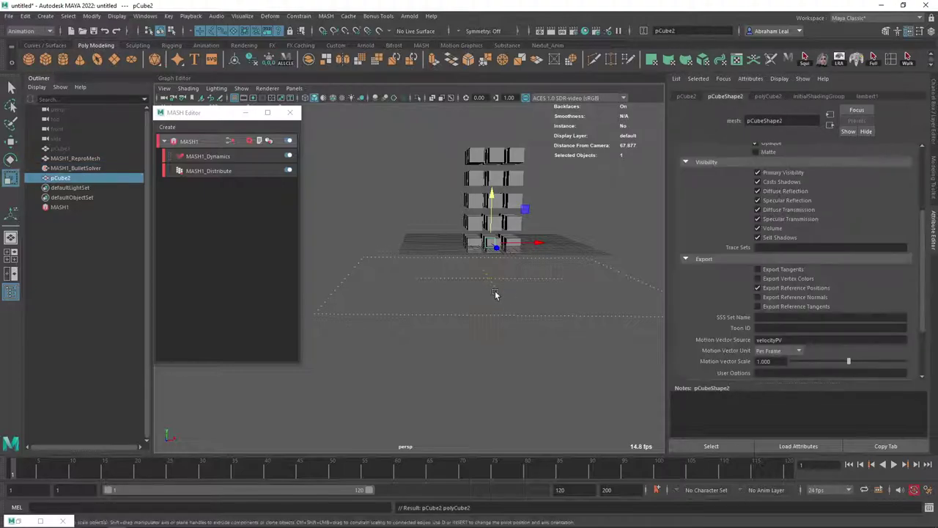
key("r")
scroll(491, 282, "down", 2)
left_click_drag(474, 251, 531, 251)
left_click_drag(481, 216, 533, 266)
key("w")
key("r")
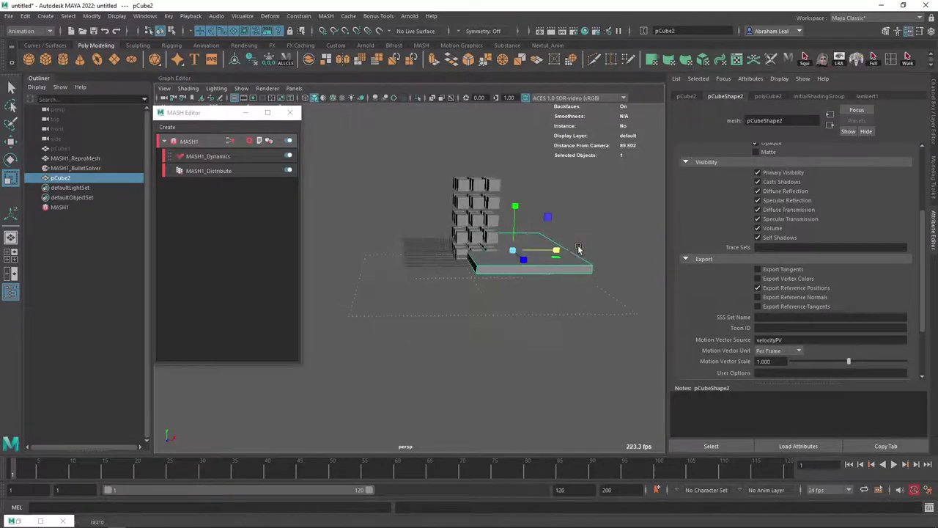
- Lower the slab, shift it sideways from the cube grid and tilt it into a ramp
key("w")
left_click_drag(518, 205, 519, 221)
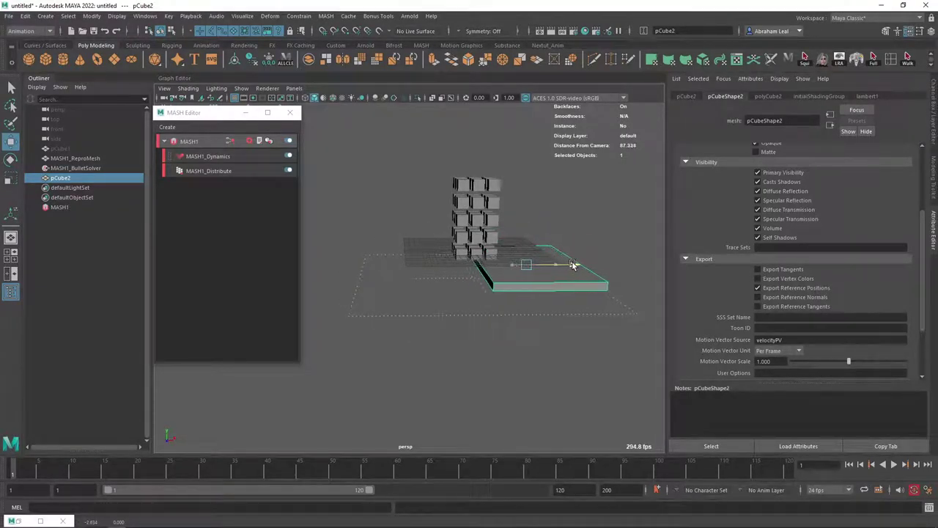
left_click_drag(573, 265, 532, 245, "alt")
right_click_drag(532, 245, 560, 231, "alt")
key("e")
left_click_drag(546, 217, 581, 243)
key("w")
left_click(539, 190)
left_click(581, 243)
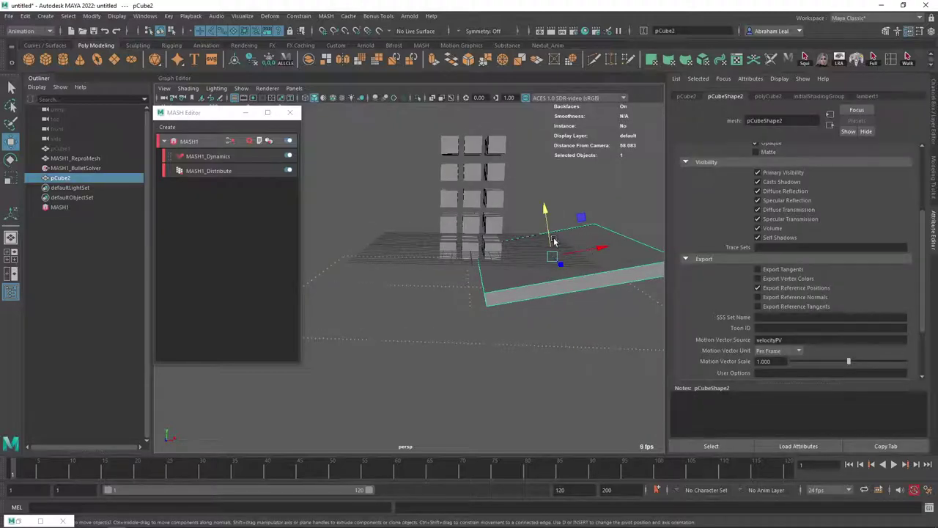
- Add the tilted slab pCube2 to the Bullet Solver's Collider Objects and reselect the slab
left_click(86, 169)
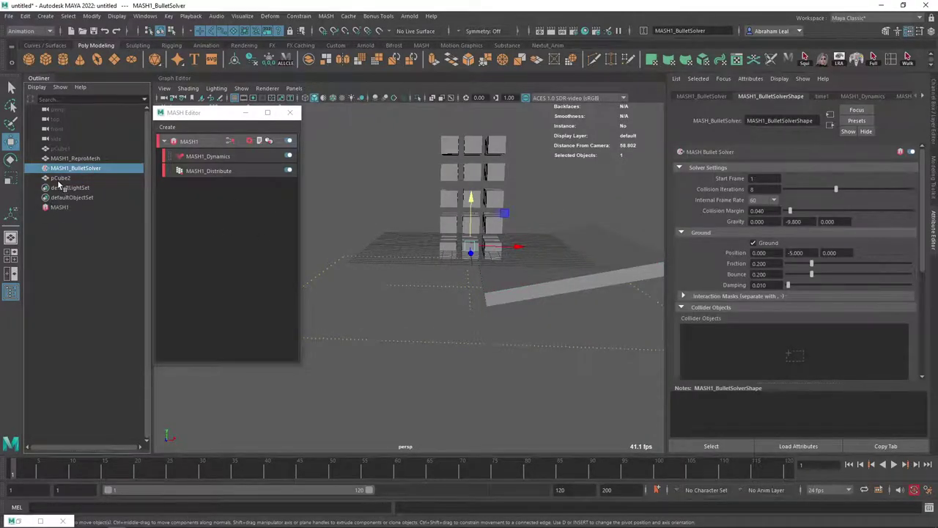
middle_click_drag(723, 339, 724, 346)
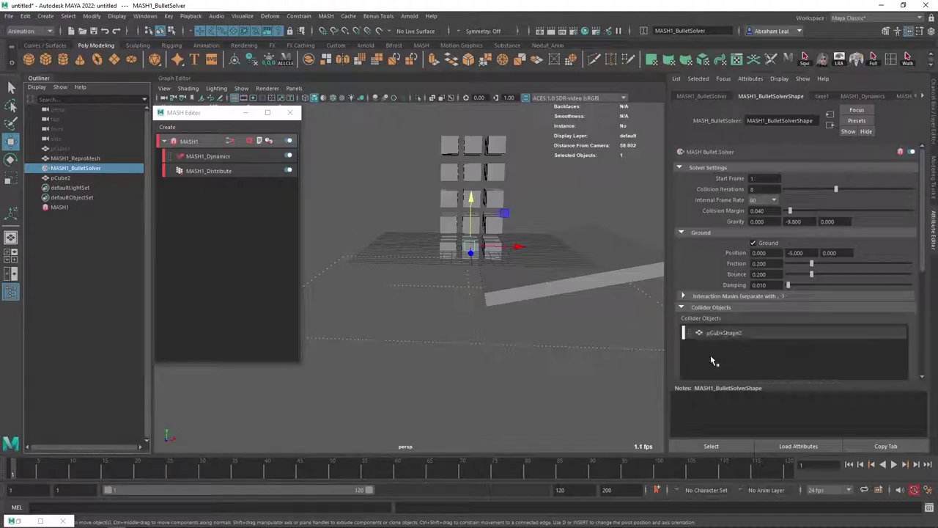
left_click(593, 256)
- Play the simulation, watch how the cubes collide with the slab and rewind to frame 1
left_click_drag(519, 264, 478, 162, "alt")
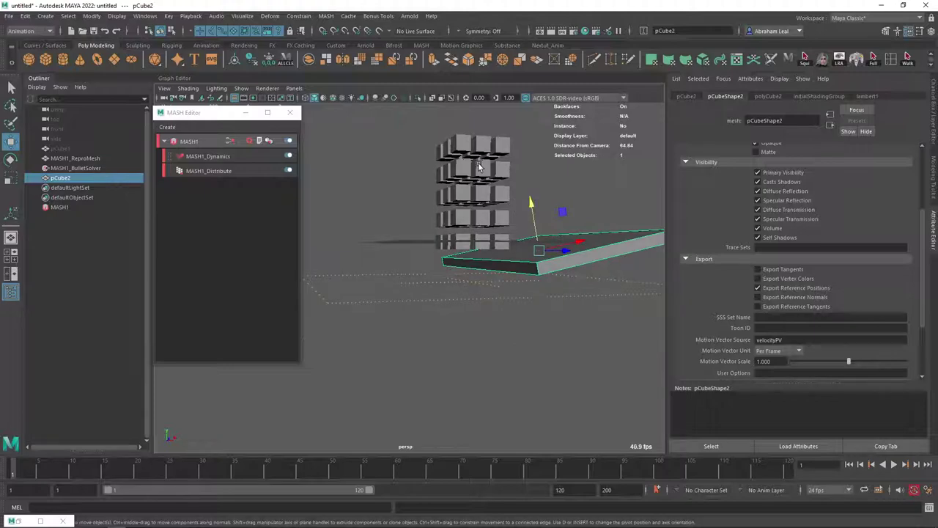
left_click(894, 464)
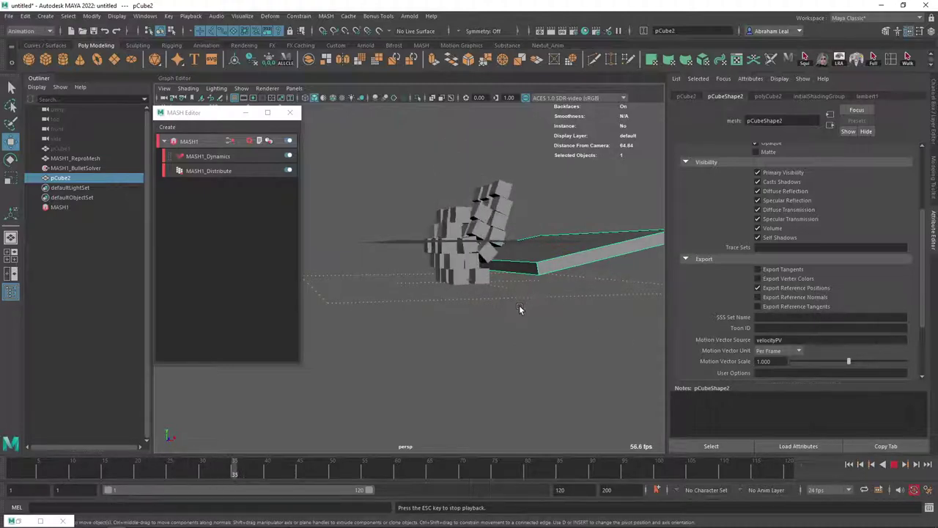
left_click_drag(518, 305, 547, 276, "alt")
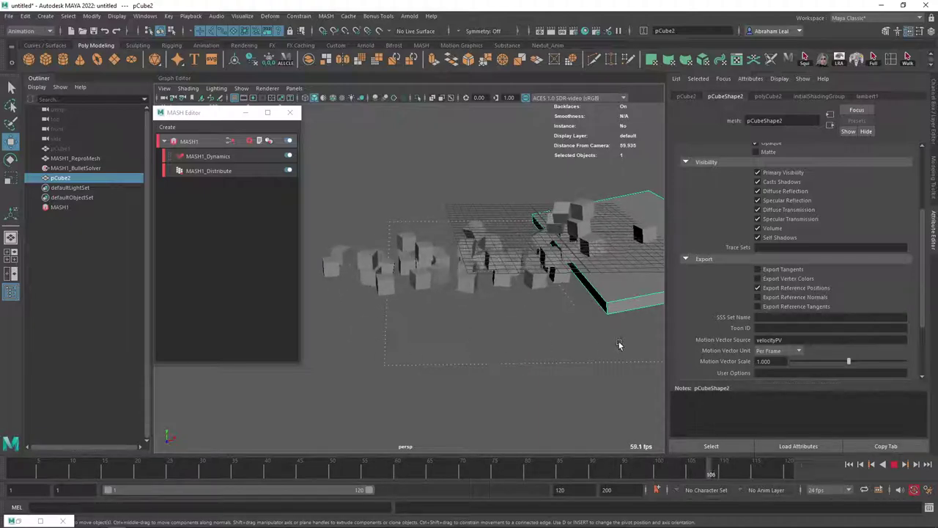
left_click(893, 465)
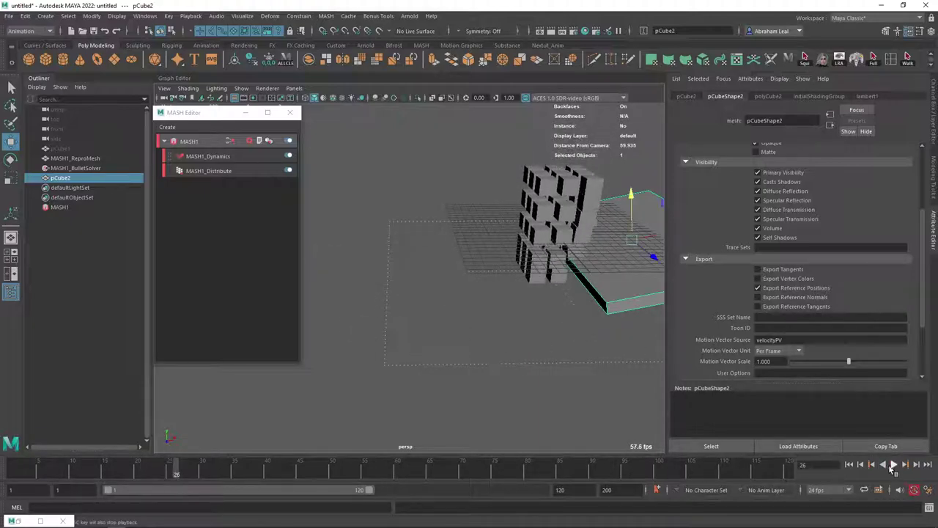
left_click(851, 464)
- Set Friction to 0.422 and Damping to 0.341 in the MASH Dynamics node, replaying the simulation after each change
left_click(212, 157)
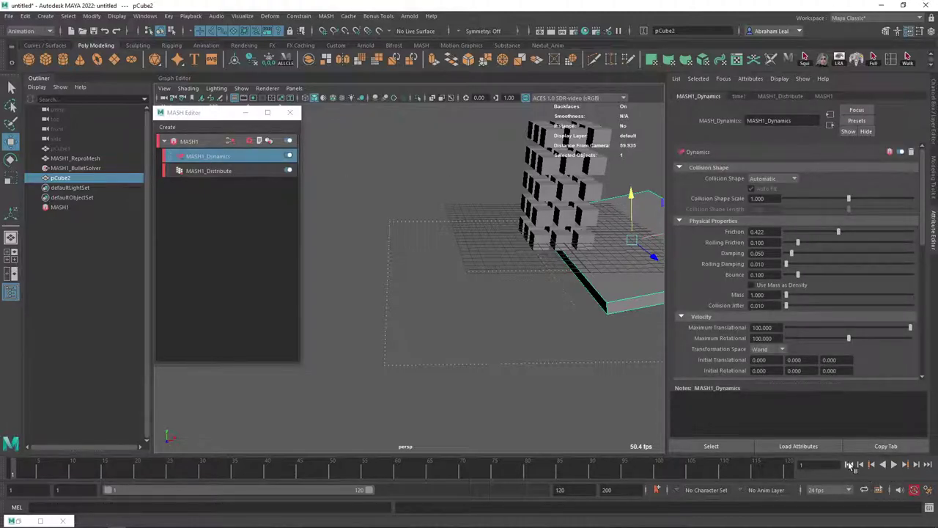
left_click(896, 467)
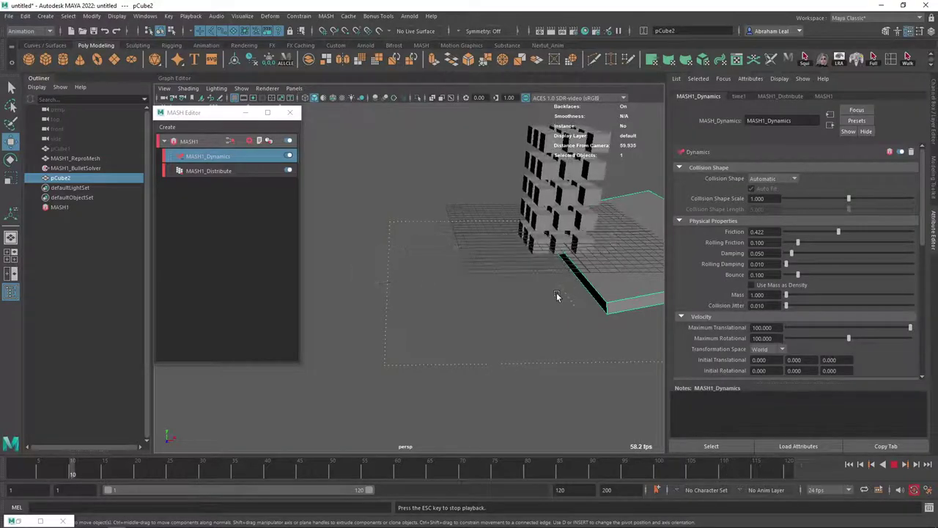
left_click(895, 464)
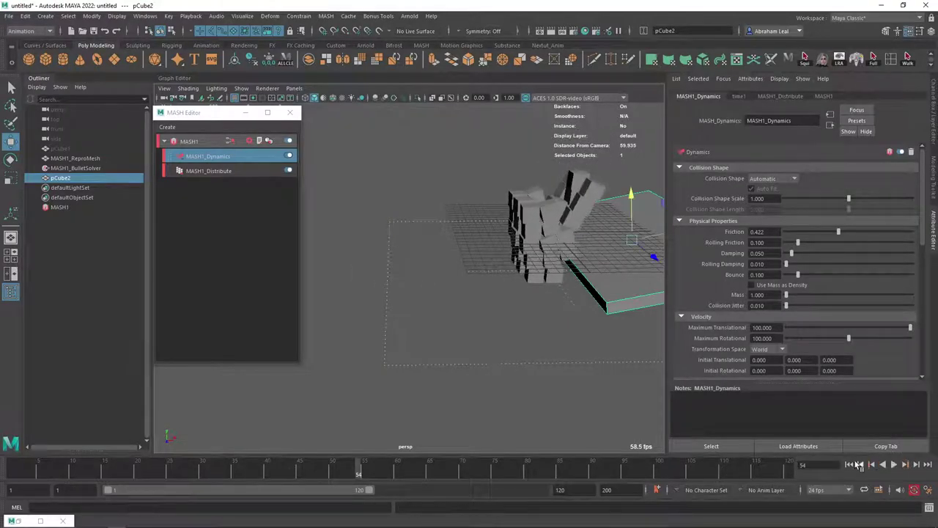
left_click(849, 464)
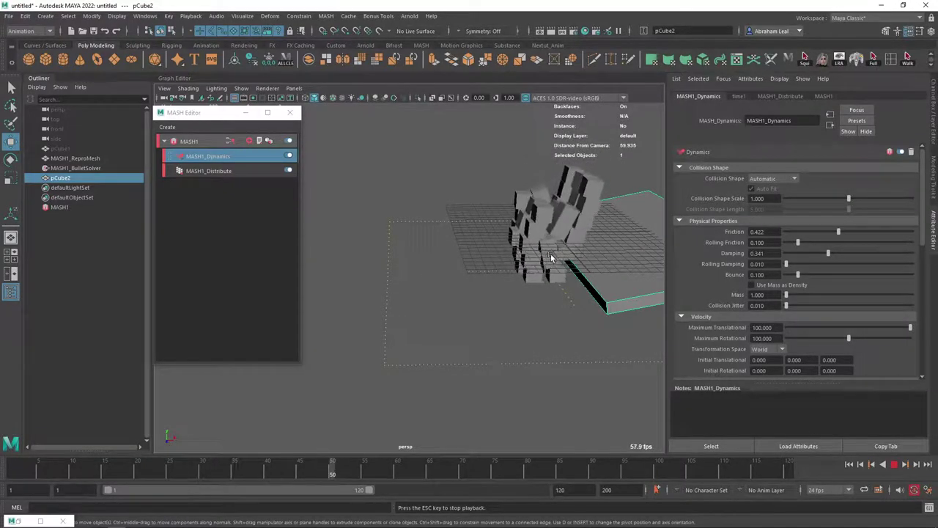
left_click_drag(548, 262, 519, 286, "alt")
left_click(894, 464)
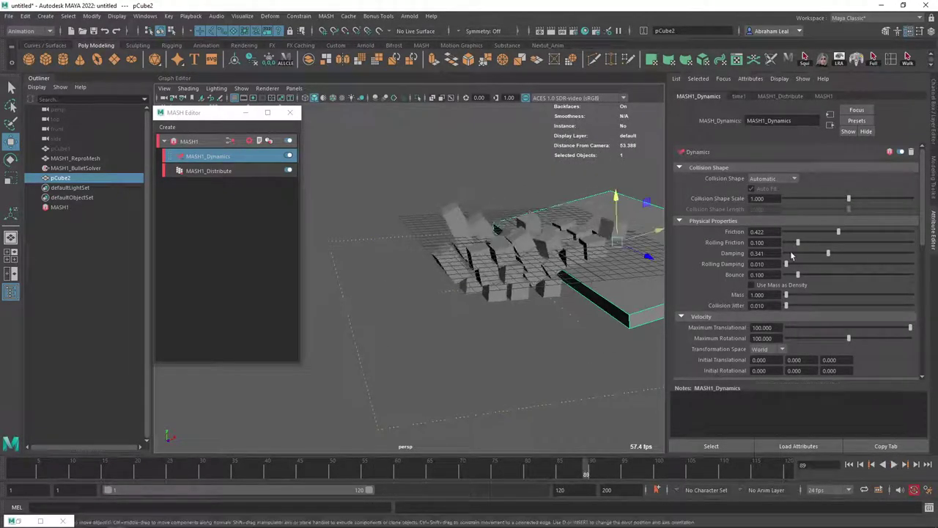
- Set the Bullet Solver's ground Friction to 0.552 and replay the simulation from the first frame
left_click(80, 167)
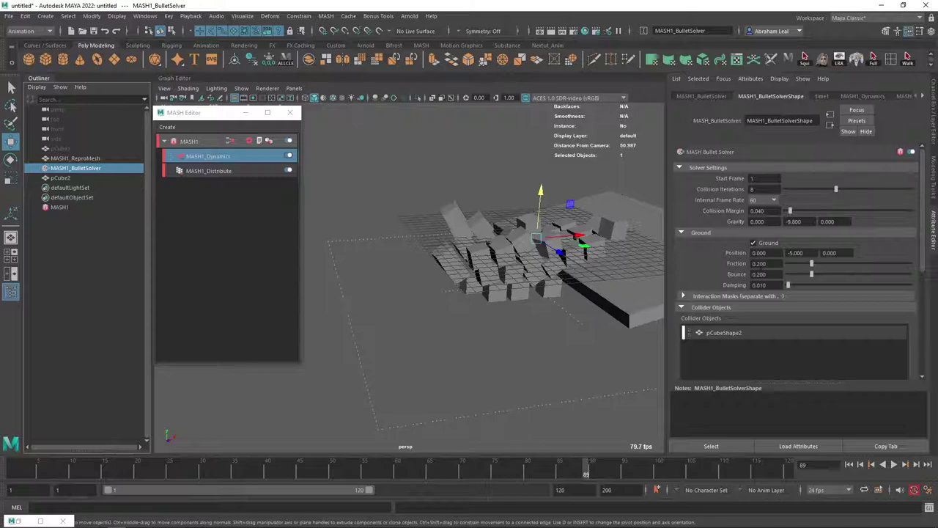
left_click_drag(813, 263, 854, 265)
left_click(848, 464)
left_click(894, 465)
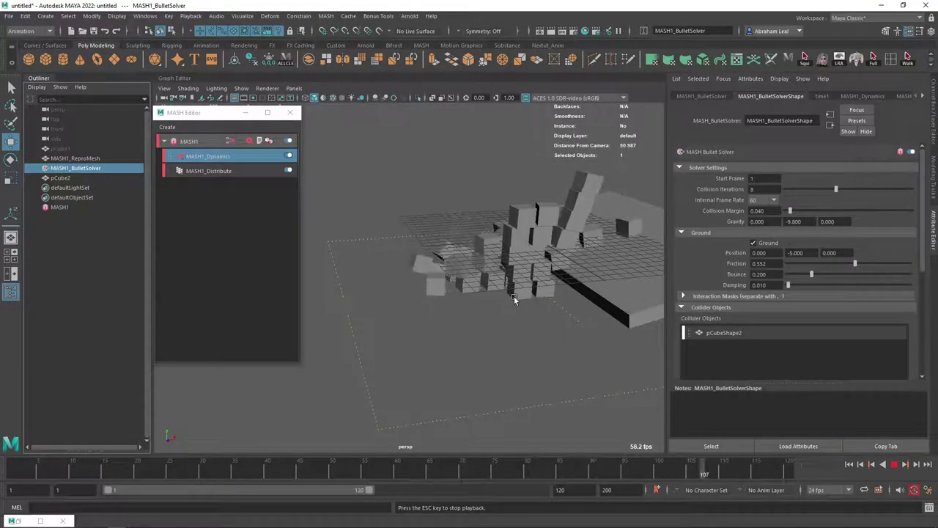
left_click_drag(473, 304, 520, 306, "alt")
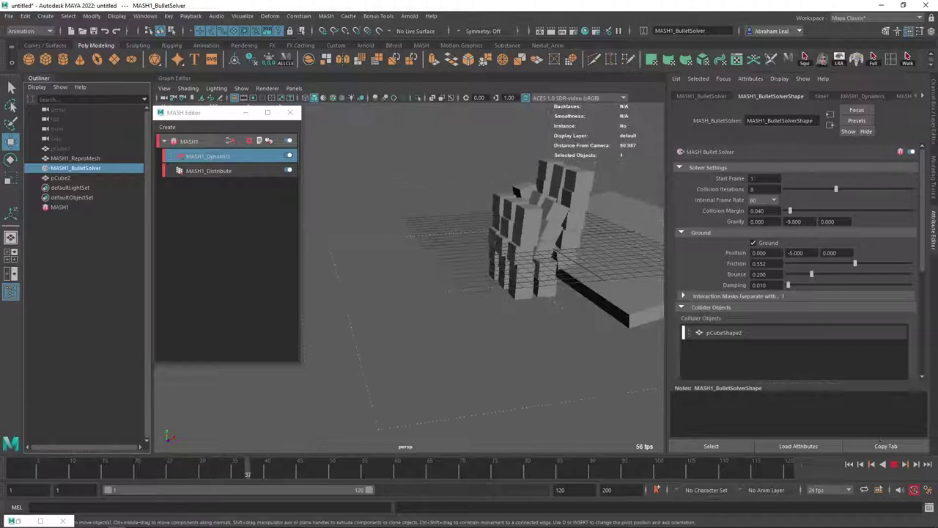
left_click(894, 467)
- Extend the playback range to frame 200, play the longer simulation and rewind to frame 1
left_click_drag(370, 490, 544, 489)
left_click(849, 464)
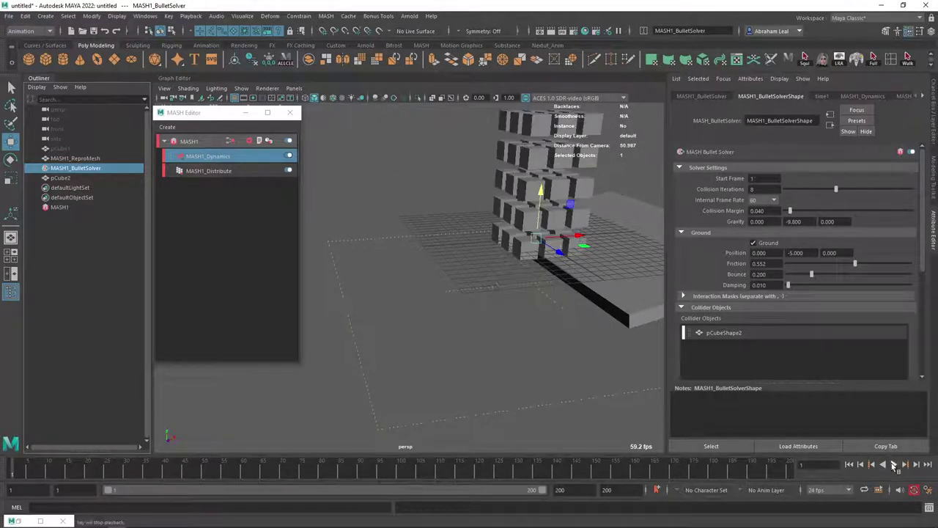
left_click(893, 464)
left_click_drag(574, 291, 511, 236, "alt")
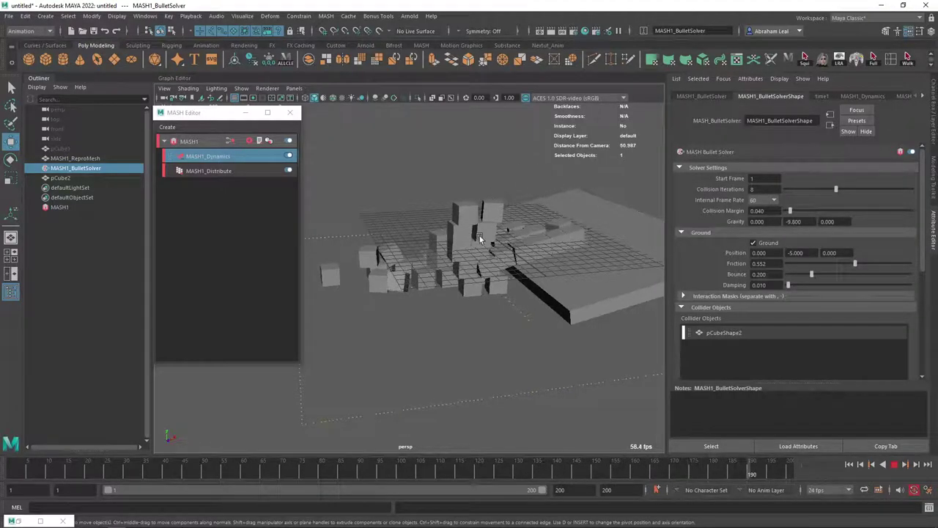
left_click_drag(482, 244, 480, 212, "alt")
left_click(852, 466)
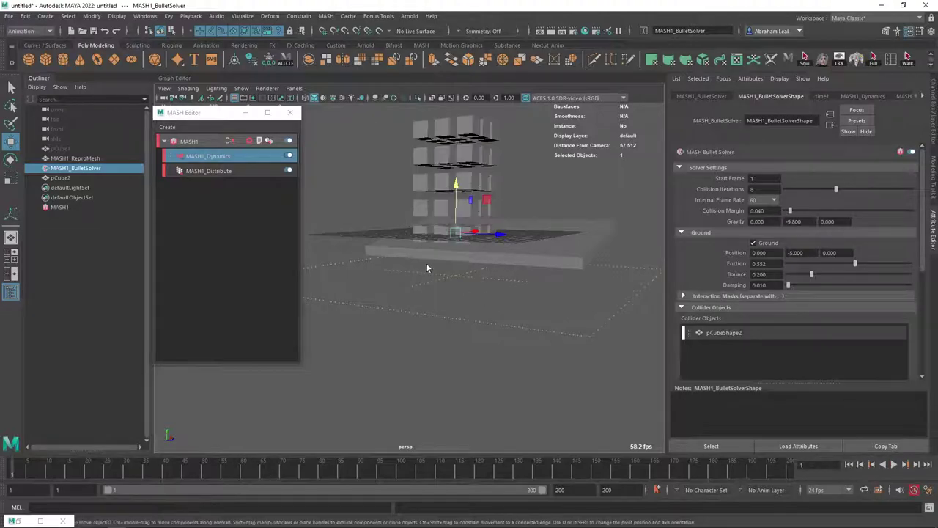
- Set the Bullet Solver's Y gravity to -98, start a brief test playback and rewind to frame 1
left_click_drag(424, 262, 355, 253, "alt")
middle_click_drag(463, 254, 459, 281, "alt")
right_click_drag(459, 281, 389, 247, "alt")
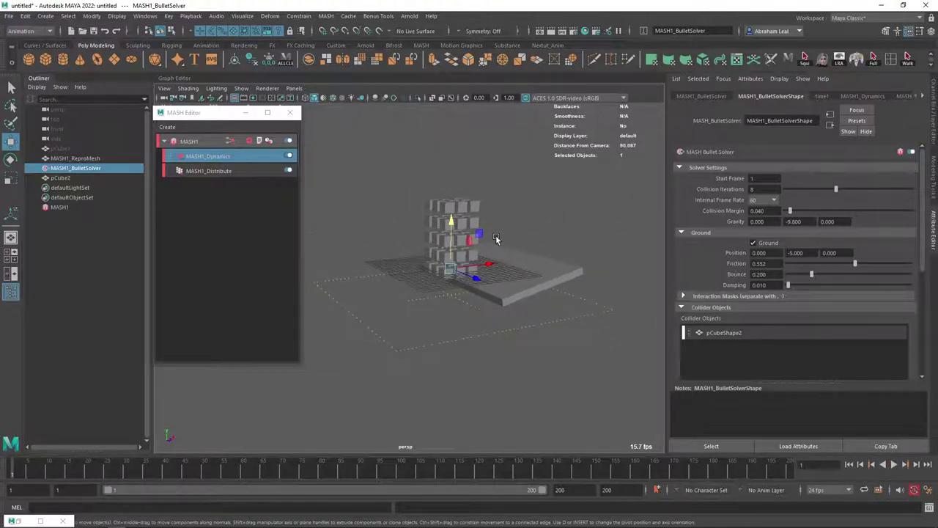
right_click_drag(478, 232, 546, 283, "alt")
left_click_drag(500, 233, 460, 178, "alt")
left_click_drag(481, 247, 471, 294, "alt")
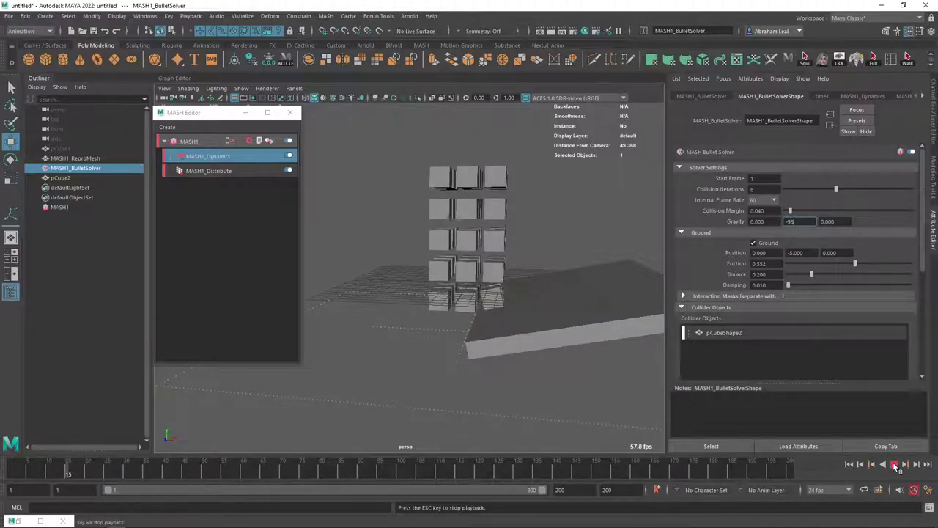
left_click(882, 467)
left_click(849, 463)
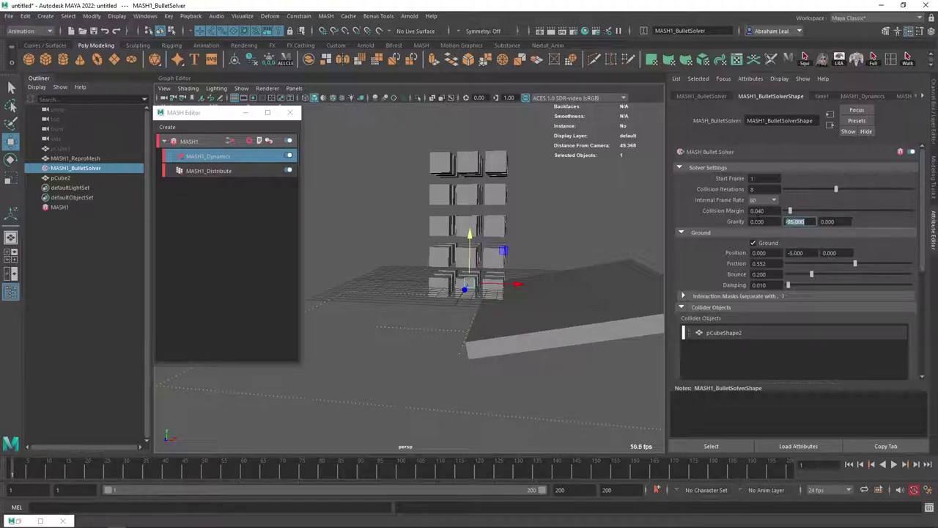
- Play the simulation with the stronger gravity and examine the fallen cubes up close from several angles
left_click(887, 465)
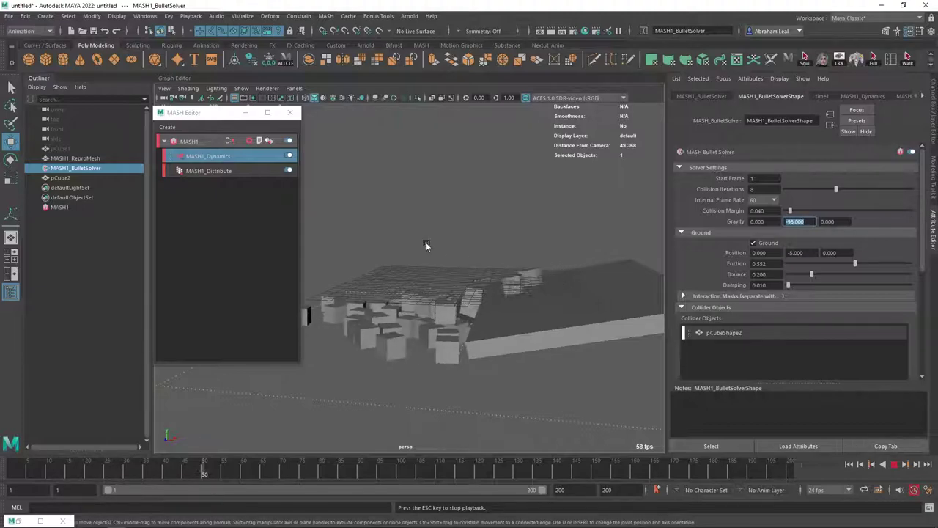
left_click_drag(428, 246, 519, 297, "alt")
right_click_drag(519, 297, 561, 346, "alt")
middle_click_drag(561, 347, 497, 293, "alt")
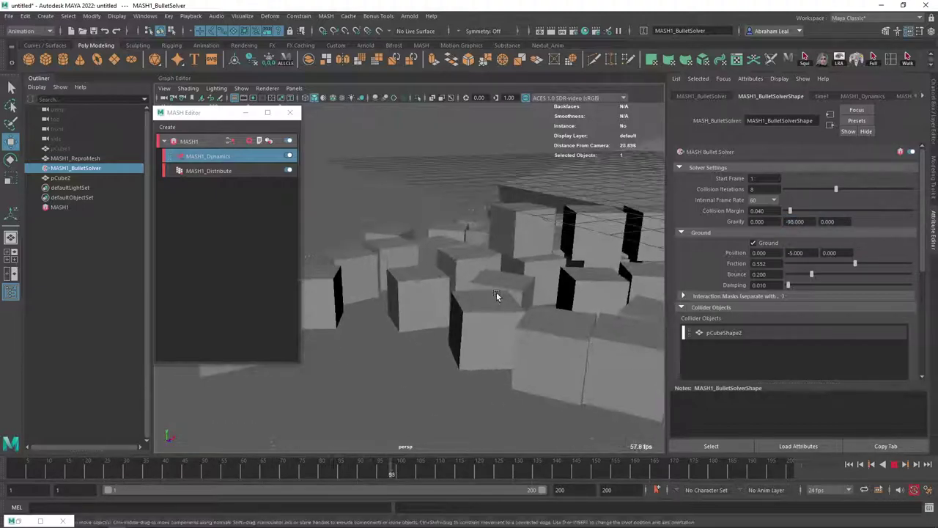
left_click_drag(497, 293, 548, 285, "alt")
right_click_drag(548, 284, 492, 319, "alt")
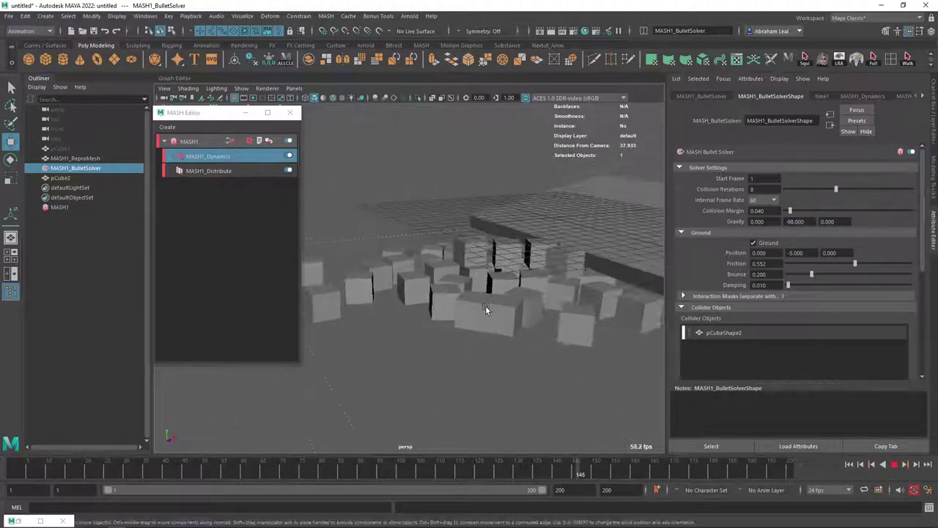
left_click_drag(486, 306, 471, 281, "alt")
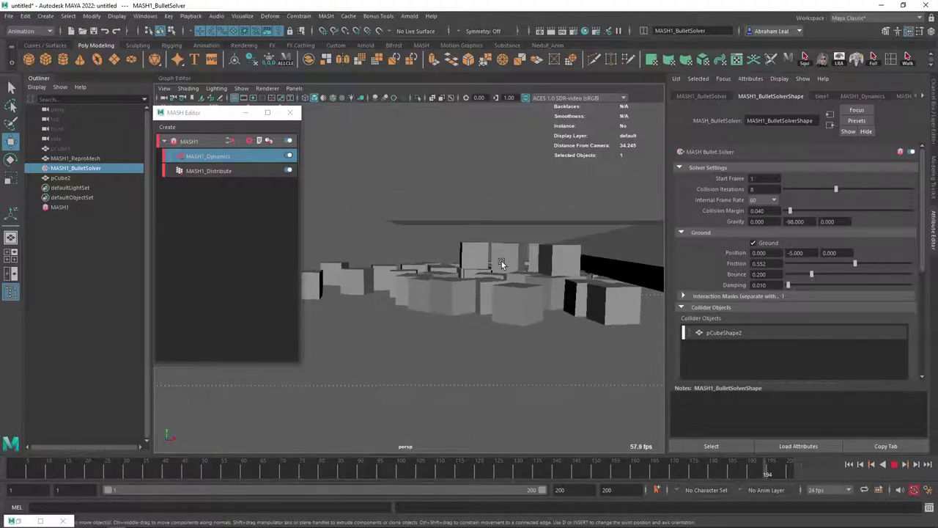
- Set Bounce to 0 for both the Bullet Solver's ground and the MASH Dynamics node and replay from frame 1
left_click_drag(806, 275, 731, 285)
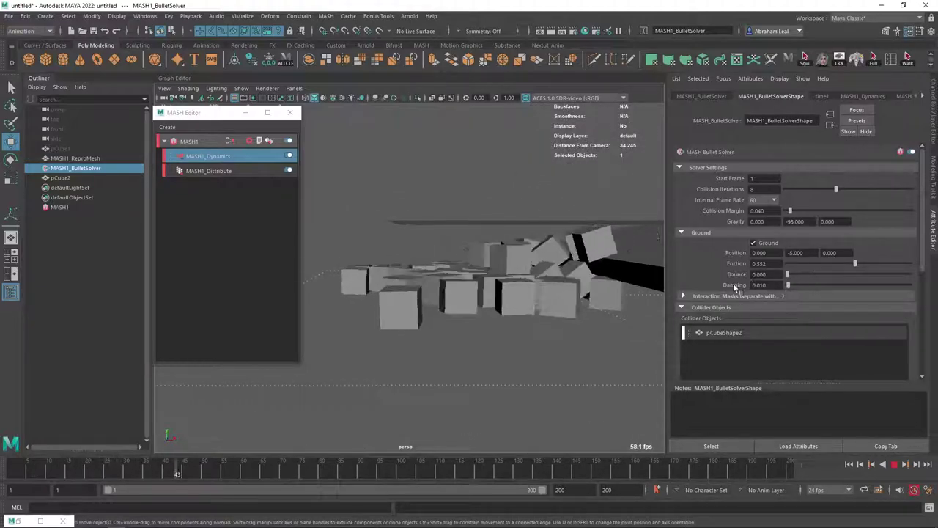
left_click(897, 465)
left_click(197, 158)
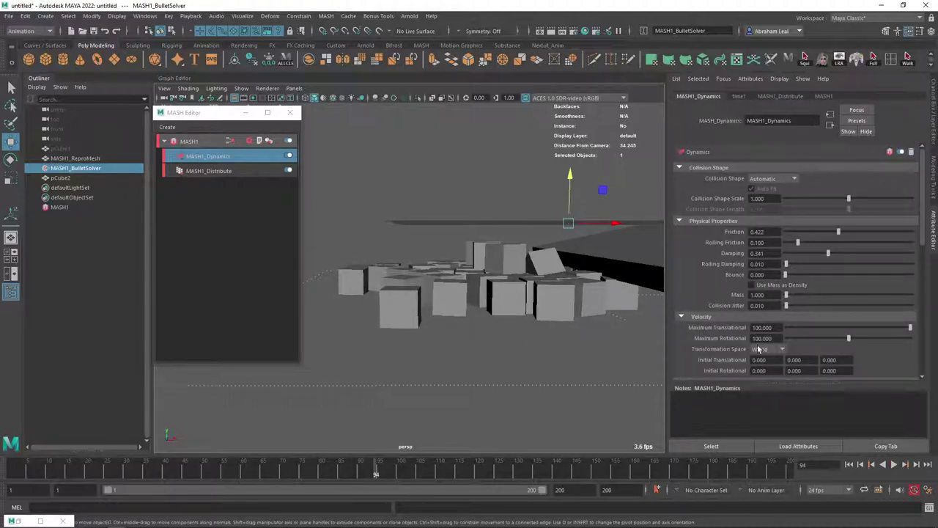
left_click(849, 465)
left_click(893, 465)
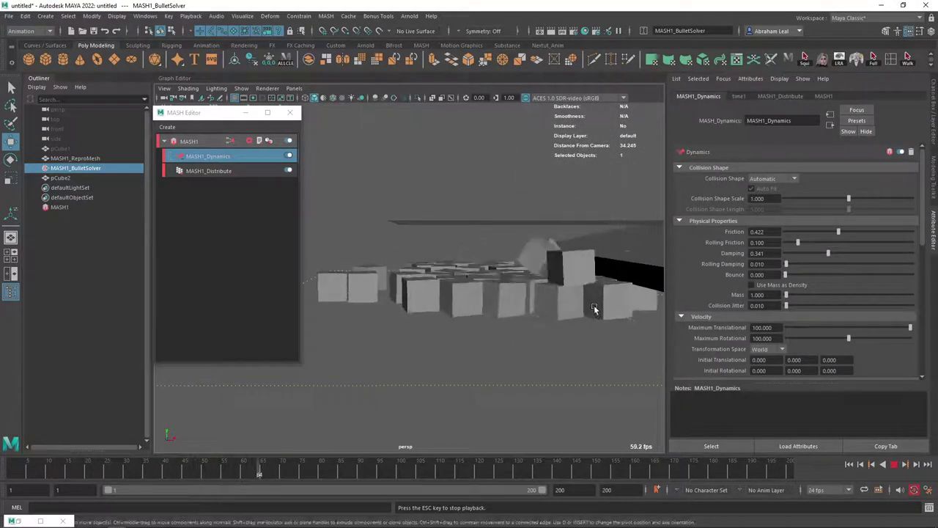
- Set the Bullet Solver's Y gravity to -9.8 and play the simulation from frame 1
left_click(87, 160)
left_click(893, 464)
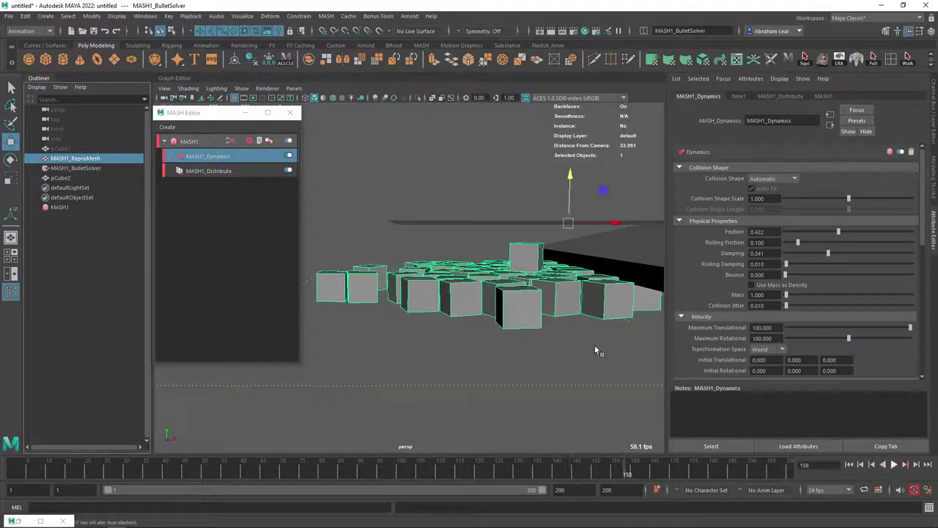
left_click(79, 170)
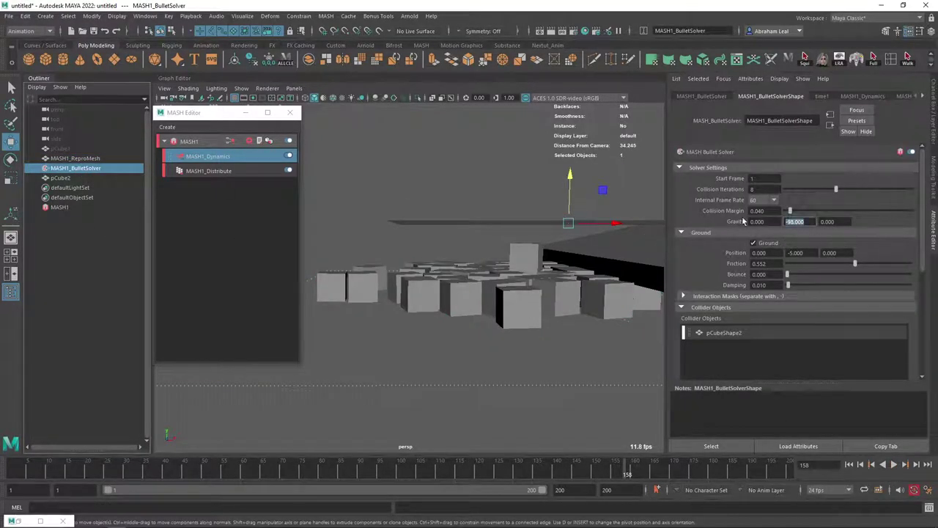
type("-9.8")
key("Return")
left_click(849, 464)
left_click(893, 464)
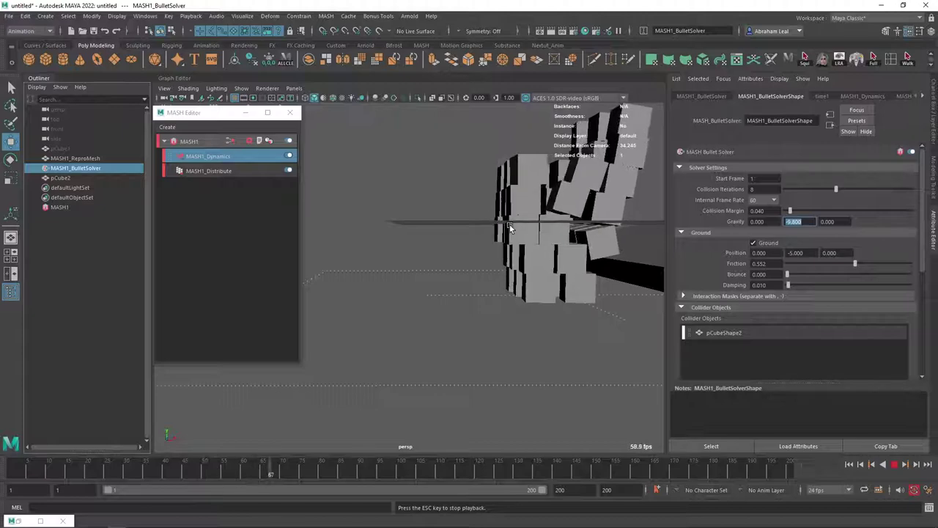
left_click_drag(513, 229, 512, 254, "alt")
left_click(894, 465)
scroll(517, 264, "down", 4)
left_click(700, 96)
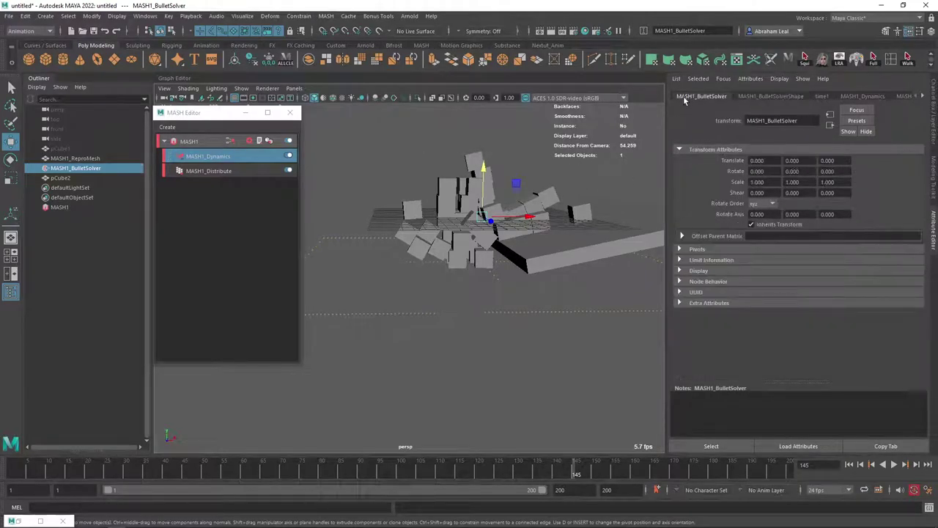
left_click(60, 208)
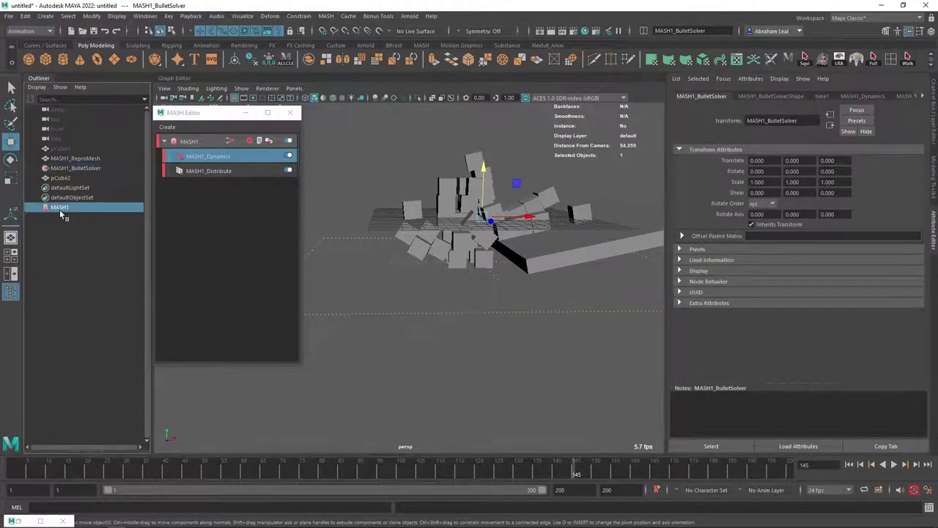
left_click(88, 168)
left_click(374, 176)
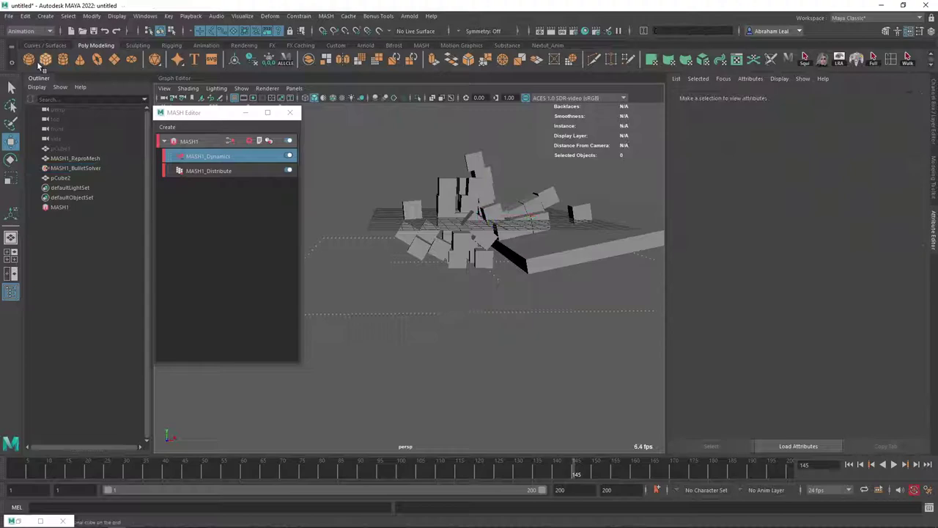
- Rewind to frame 1 and set MASH Distribute to a 5 × 5 × 5 grid with Distance X about 8.633 and Distance Z about 8.417
left_click(849, 464)
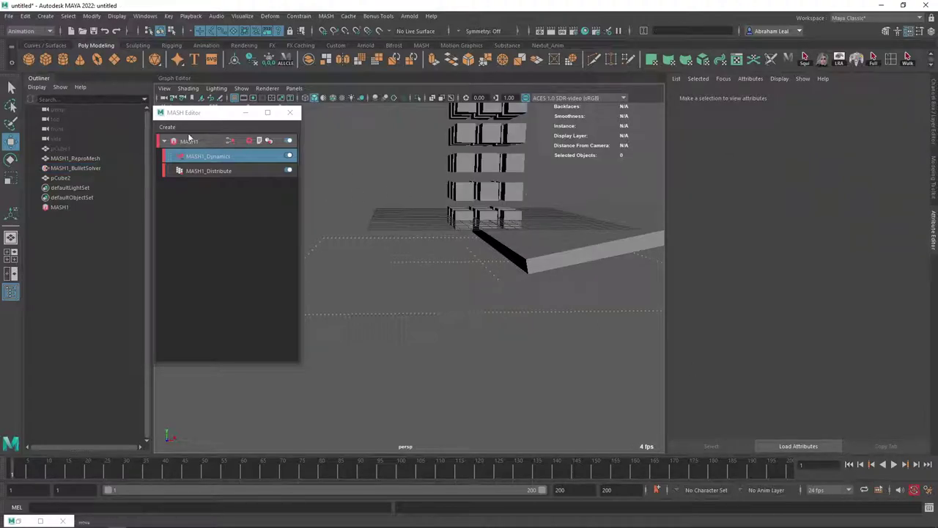
left_click(209, 170)
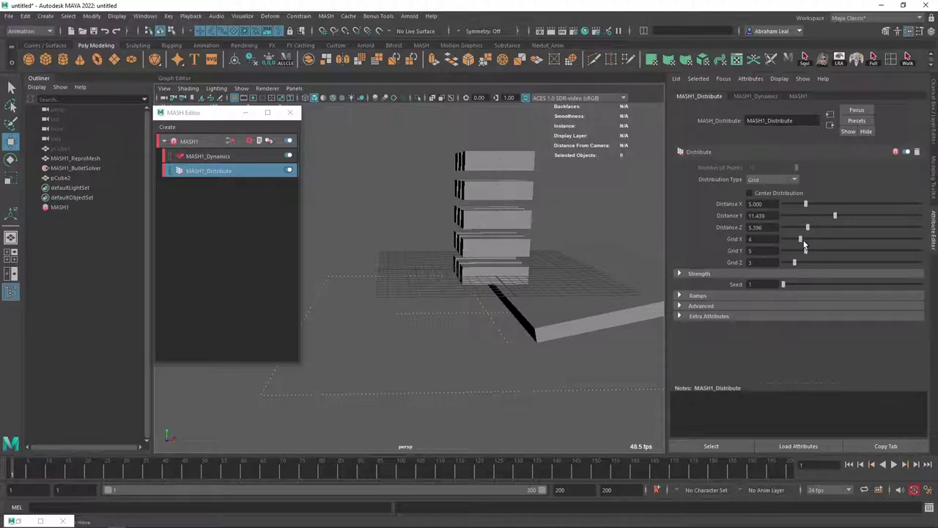
left_click_drag(810, 229, 823, 203)
left_click_drag(804, 240, 806, 240)
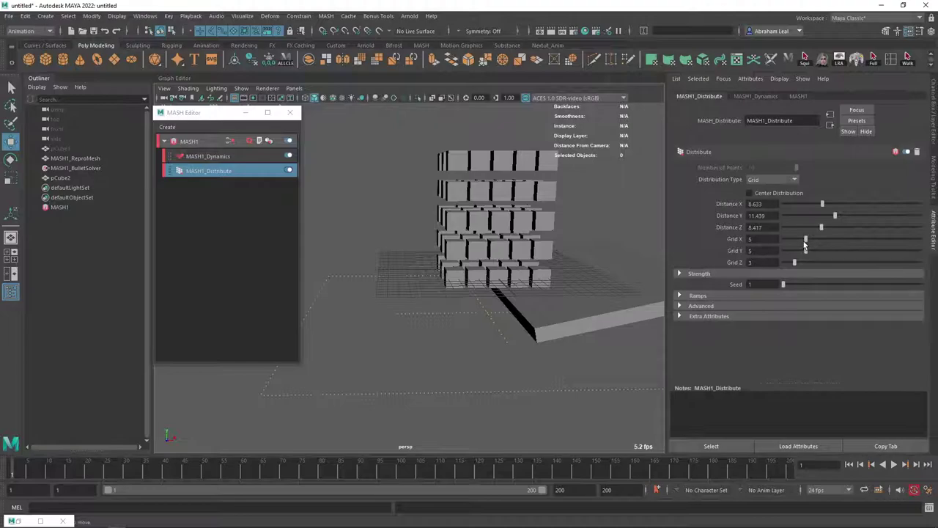
left_click_drag(444, 182, 484, 242, "alt")
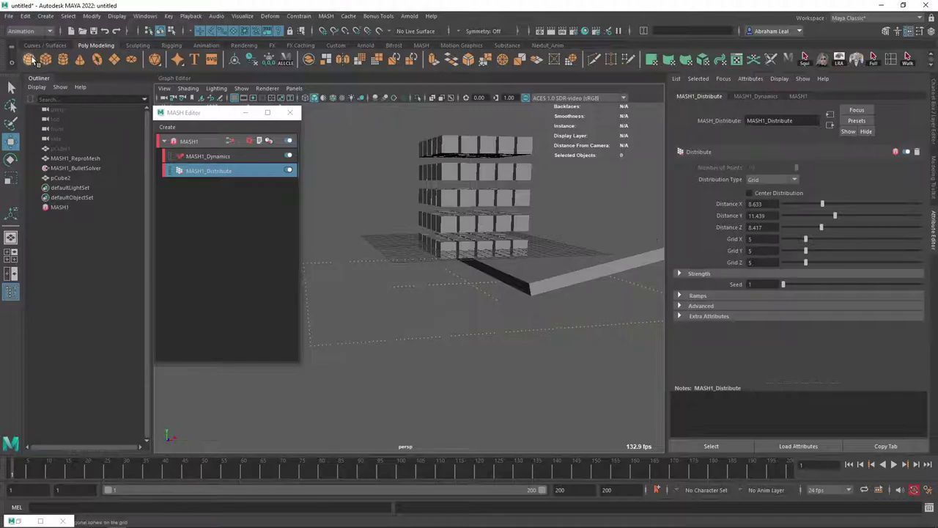
- Create a polygon sphere, scale it uniformly to about 5.106 and lower it beneath the cube grid to about Y -18.16
left_click(30, 60)
key("r")
left_click_drag(470, 244, 528, 238)
key("w")
left_click_drag(472, 199, 493, 379)
- Animate the sphere with keys at frames 1, 80 and 95, raising it above the cubes and hiding it at frame 95
left_click_drag(487, 322, 460, 268, "alt")
key("s")
left_click_drag(19, 471, 69, 467)
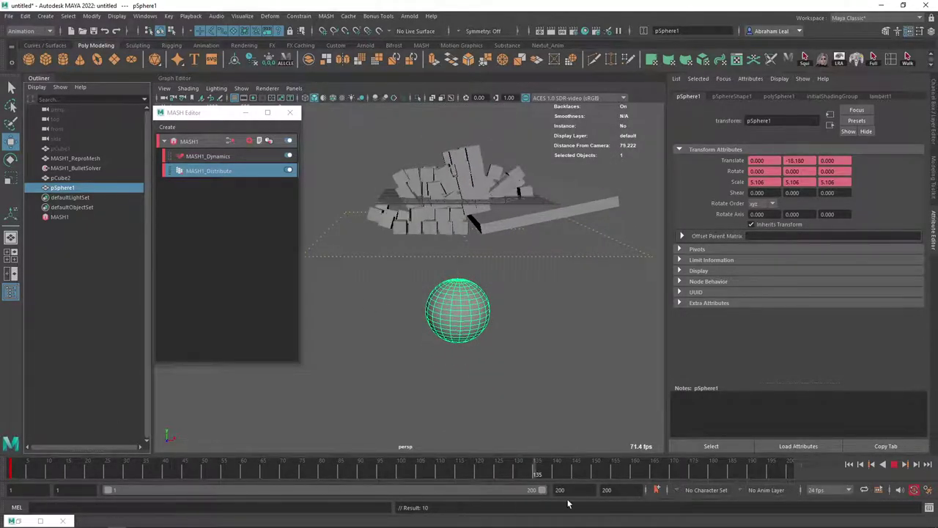
left_click(321, 470)
key("alt+v")
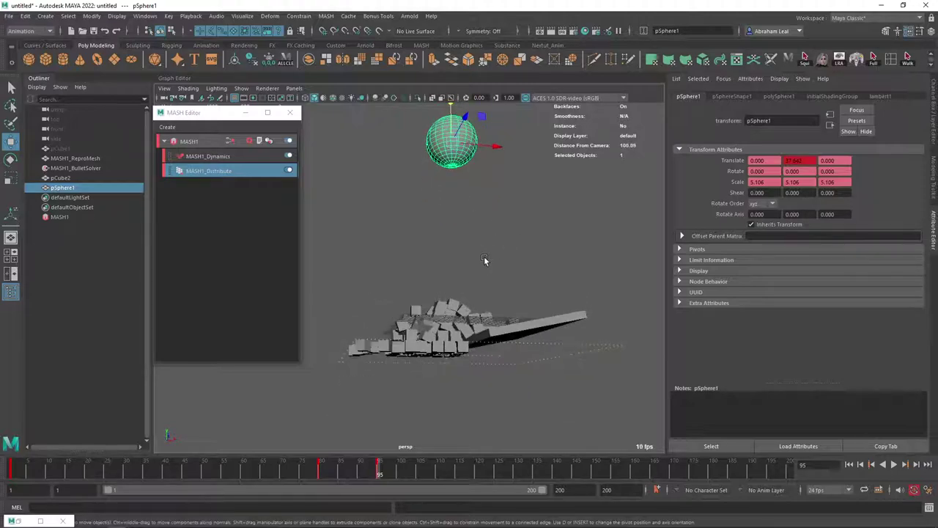
key("ctrl+h")
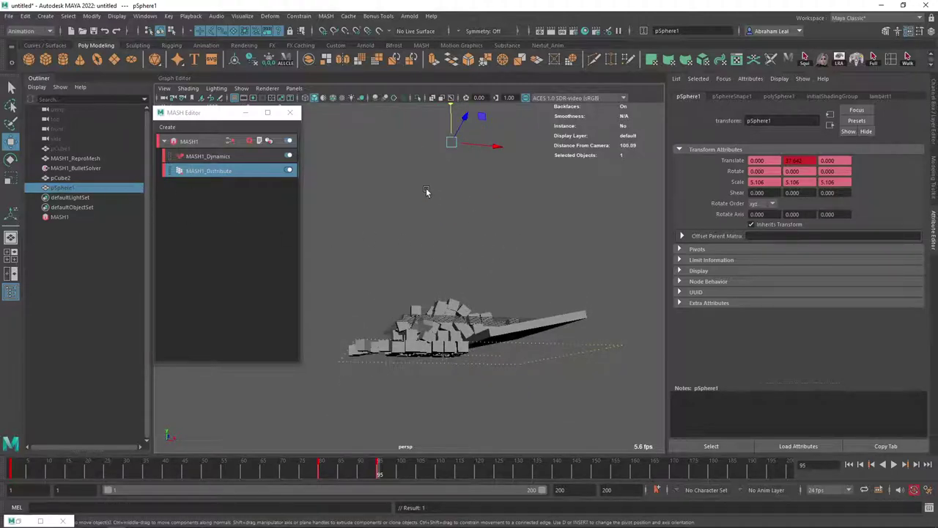
- Add the sphere to the Bullet Solver's collider objects, play the simulation and rewind to frame 1
left_click(81, 168)
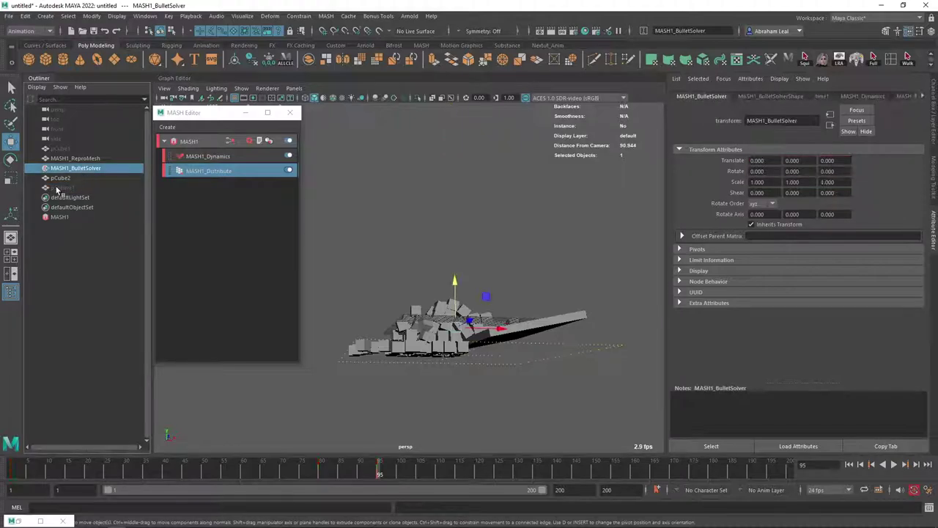
left_click(768, 98)
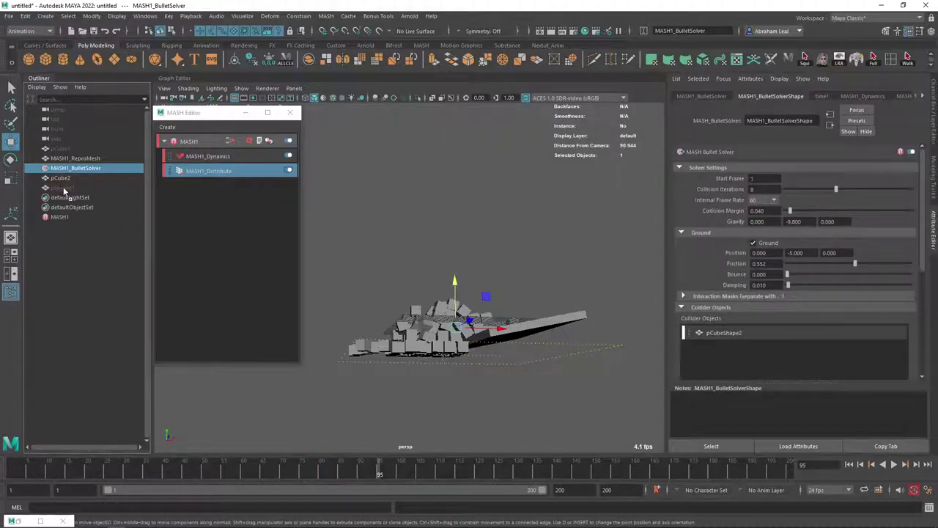
left_click(850, 464)
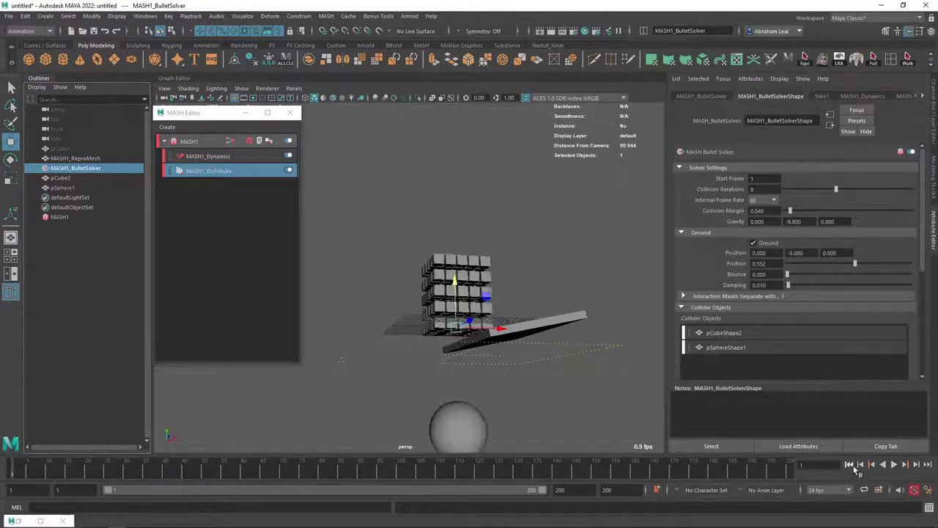
left_click(895, 465)
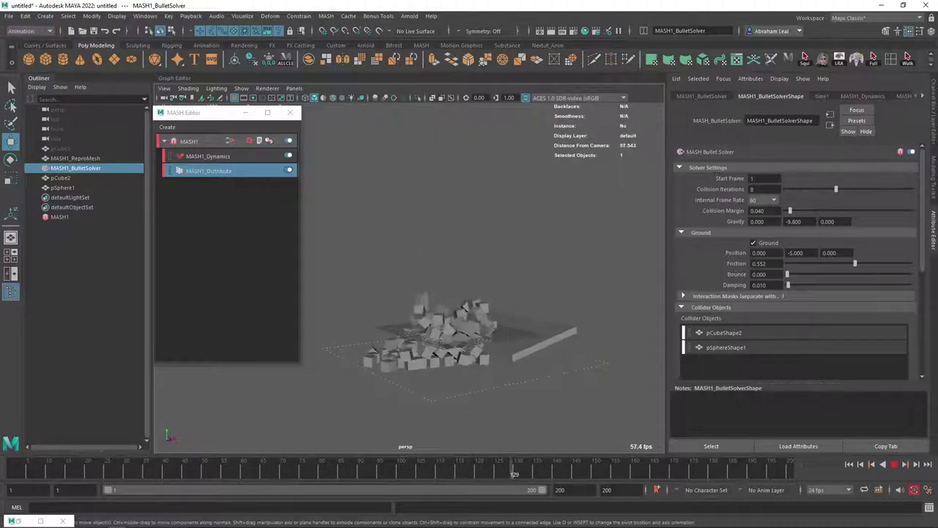
left_click(889, 467)
key("alt+shift+v")
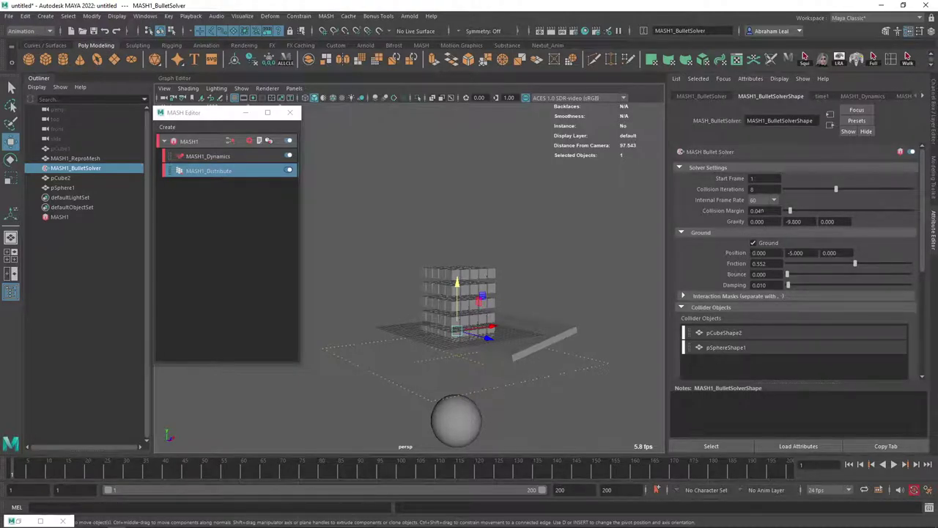
- Raise the Bullet Solver's Collision Iterations to 20 and replay the simulation
left_click_drag(837, 189, 873, 190)
left_click(894, 464)
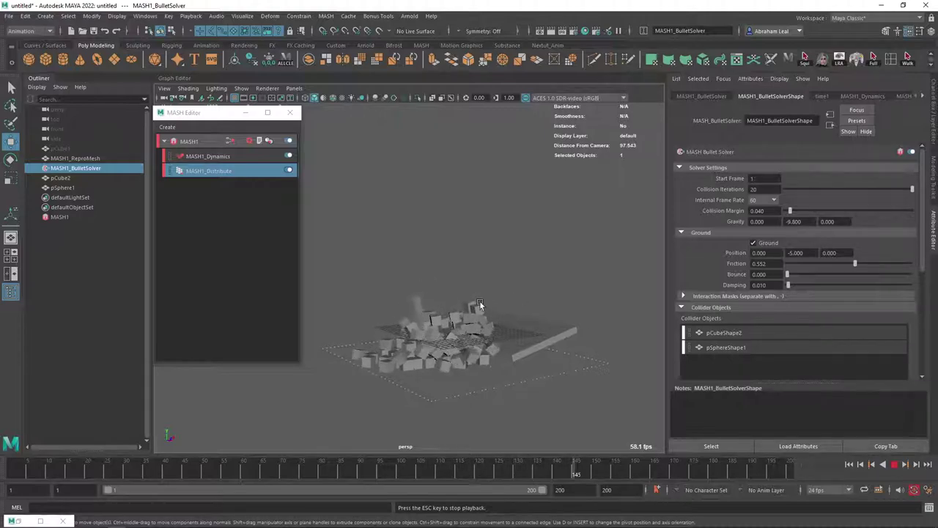
left_click(894, 465)
- Move the sphere's last keyframe to frame 125 and replay the slower collision
left_click_drag(413, 475, 497, 473)
left_click(444, 285)
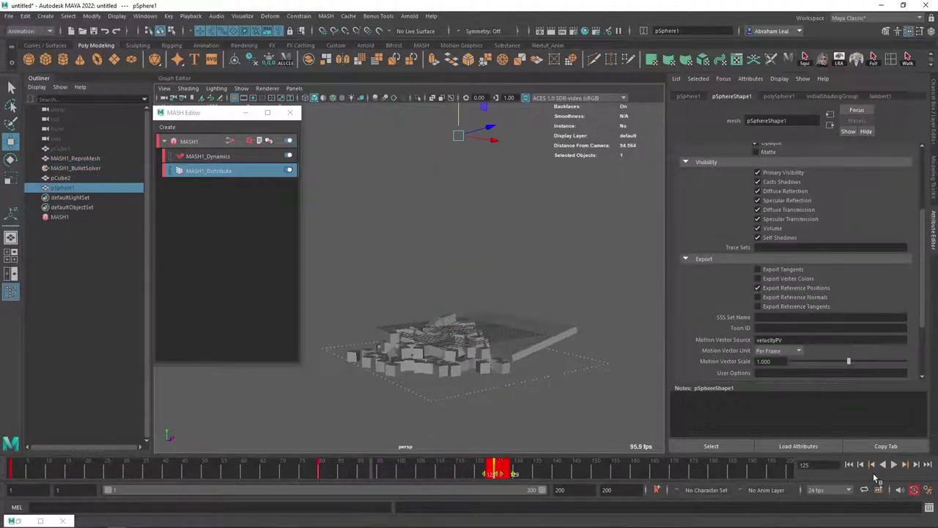
left_click(894, 465)
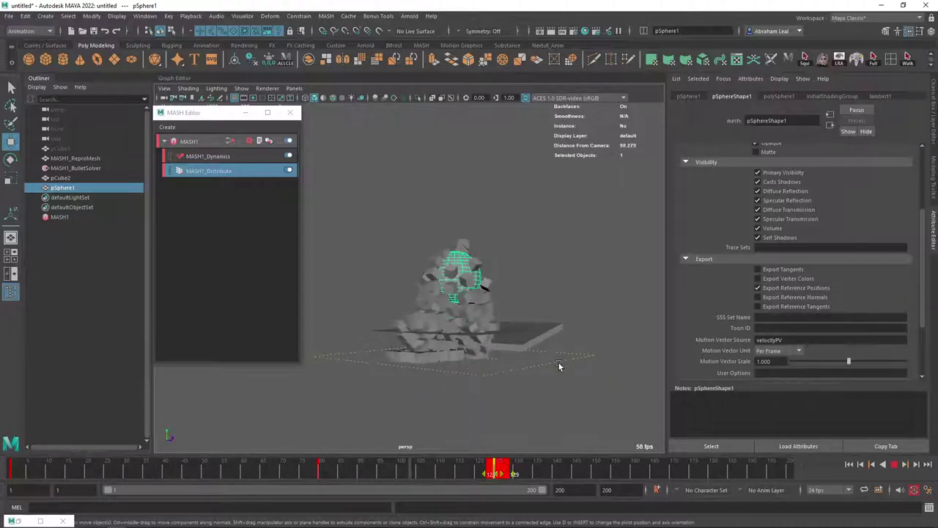
left_click(896, 470)
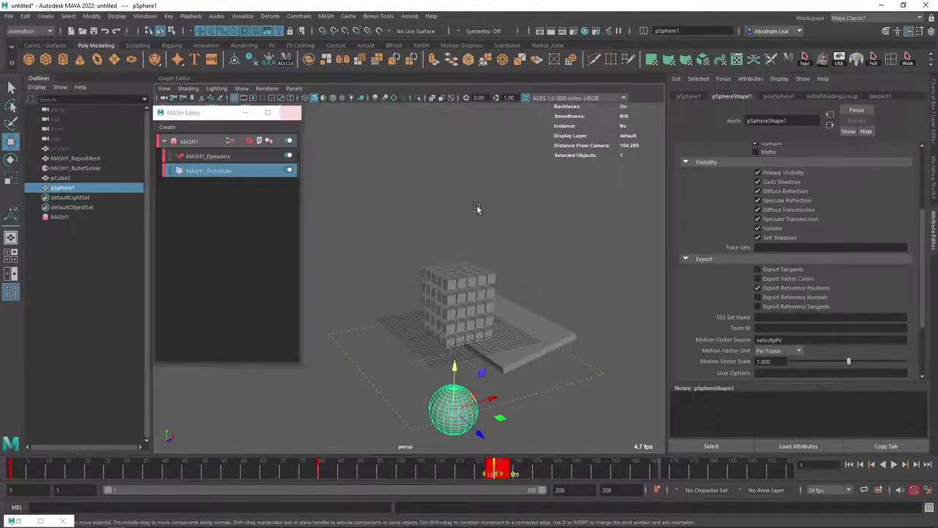
- Delete the MASH mesh, Bullet Solver, collider slab and sphere from the scene
left_click(436, 213)
left_click_drag(554, 220, 372, 452)
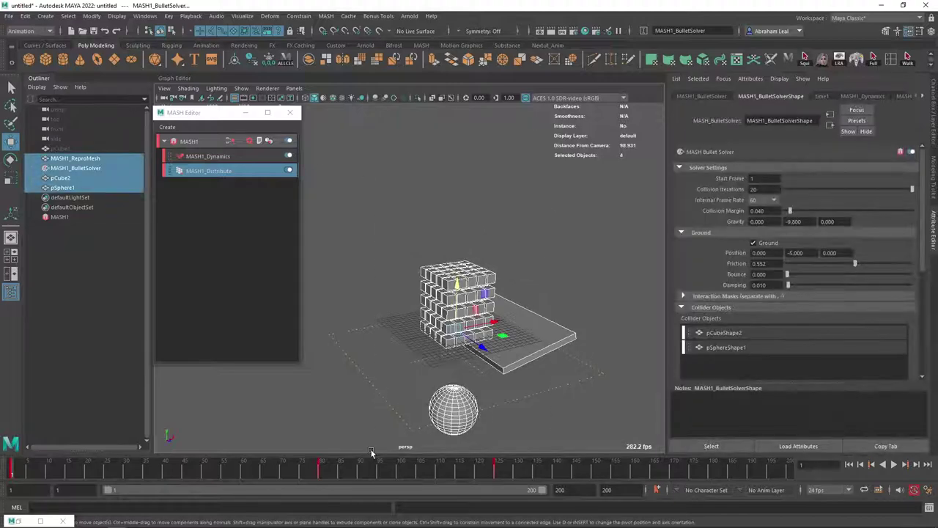
key("Delete")
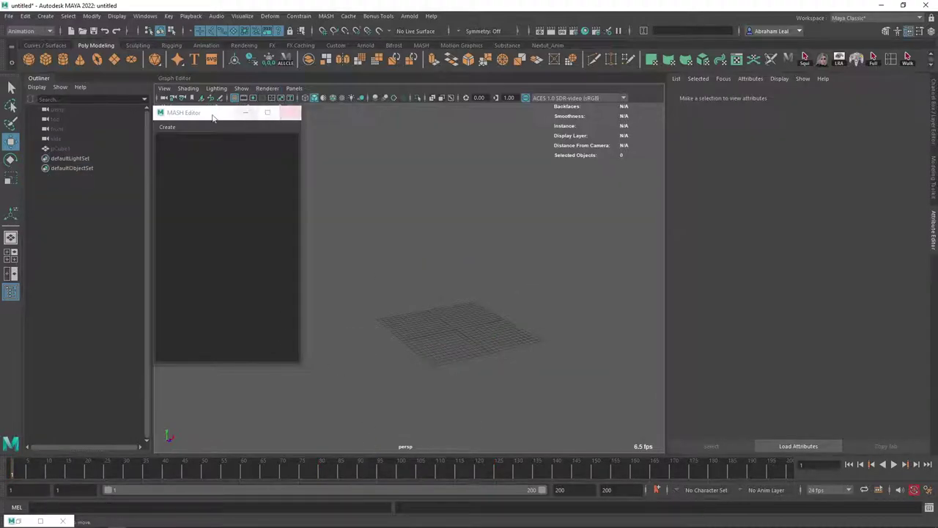
- Unhide the source cube pCube1 and scale it into a long, flat bar
left_click(74, 147)
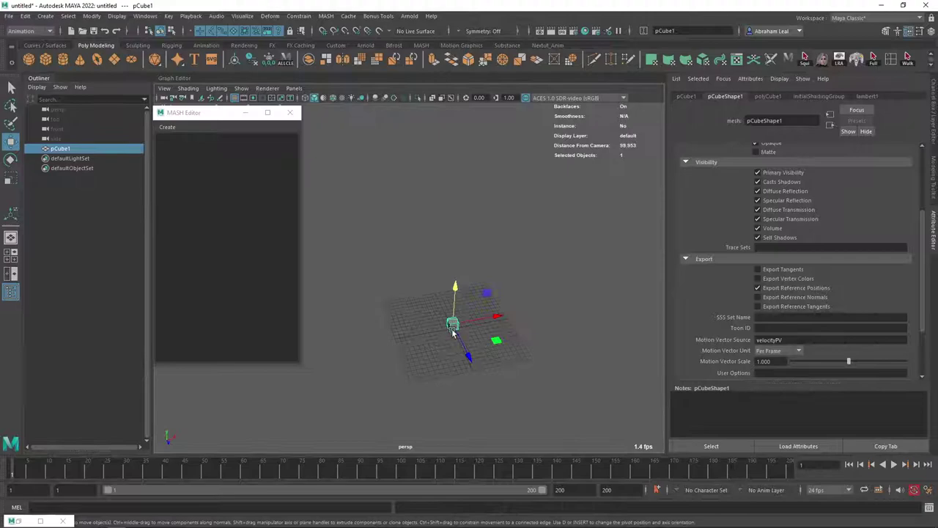
key("f")
left_click_drag(452, 321, 569, 297, "alt")
right_click_drag(569, 297, 474, 297, "alt")
key("r")
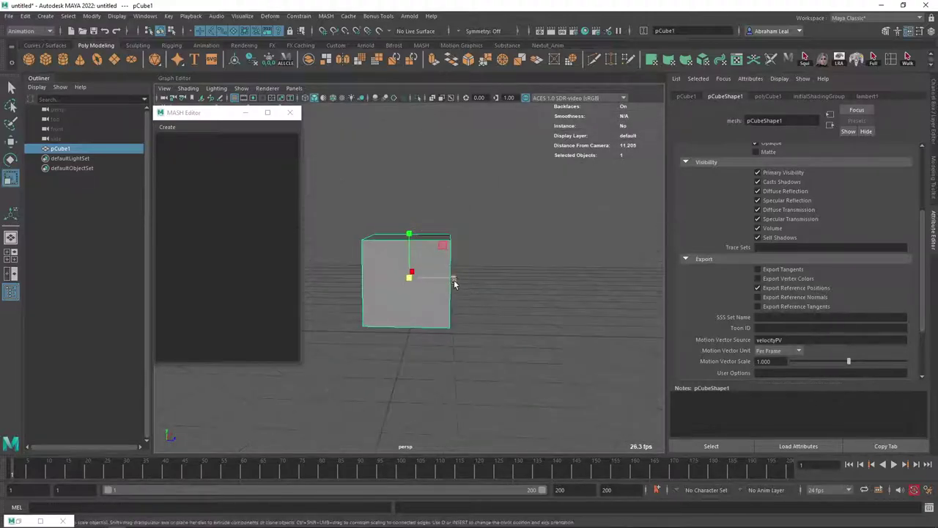
left_click_drag(454, 280, 598, 277)
left_click_drag(597, 277, 543, 279, "alt")
left_click_drag(411, 236, 411, 227)
left_click_drag(410, 277, 379, 272)
left_click_drag(409, 233, 357, 259)
left_click_drag(449, 276, 461, 276)
left_click_drag(409, 234, 412, 289)
- Undo the trial moves made on the stretched cube
key("w")
key("ctrl+z")
key("ctrl+z")
key("ctrl+z")
key("ctrl+z")
key("ctrl+z")
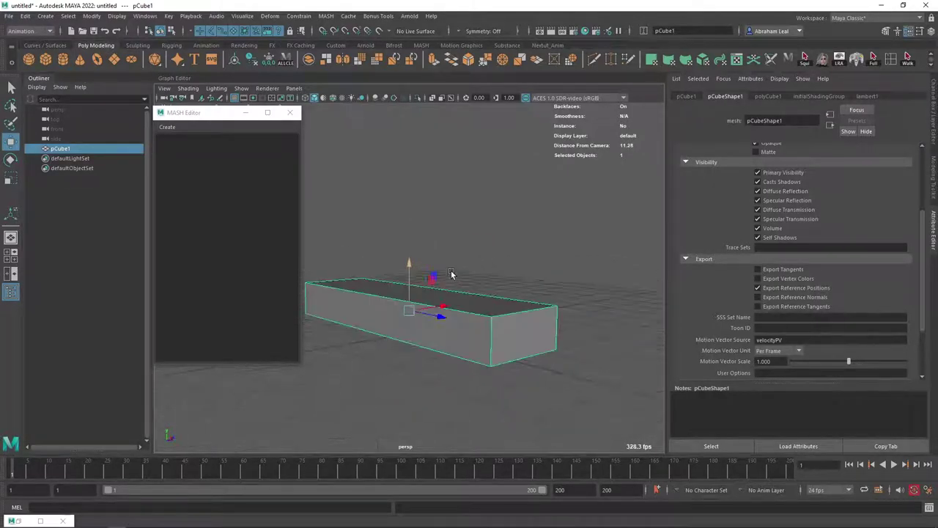
key("ctrl+z")
key("ctrl+z")
key("ctrl+z")
key("ctrl+z")
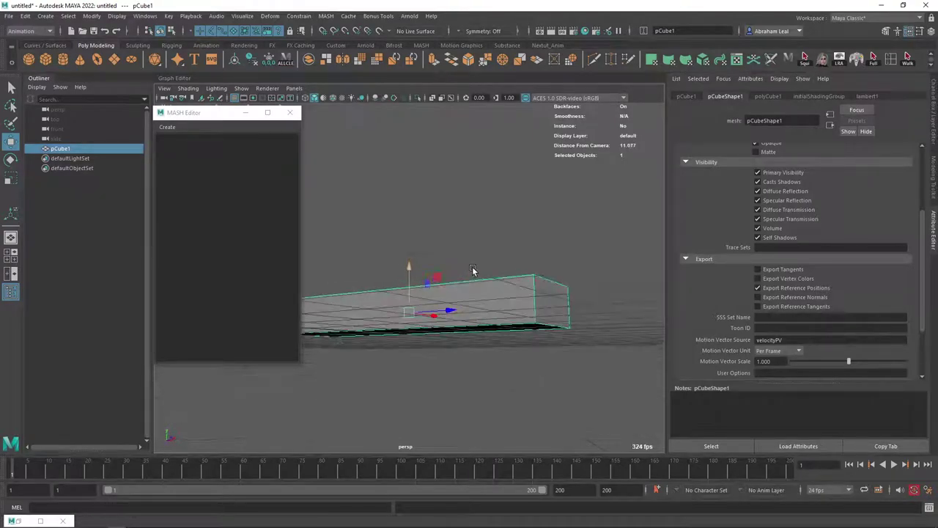
key("ctrl+z")
key("ctrl+z")
key("ctrl+z")
key("ctrl+z")
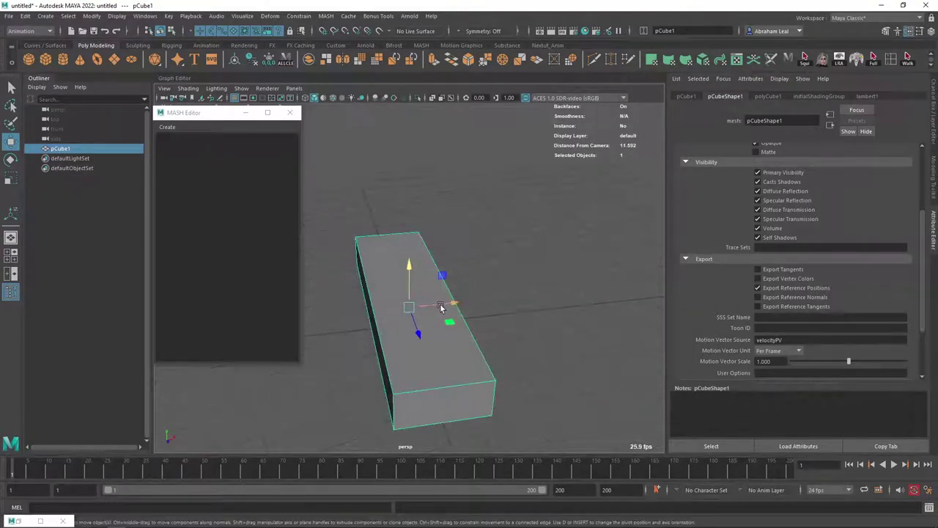
key("ctrl+z")
key("ctrl+z")
key("ctrl+z")
key("ctrl+z")
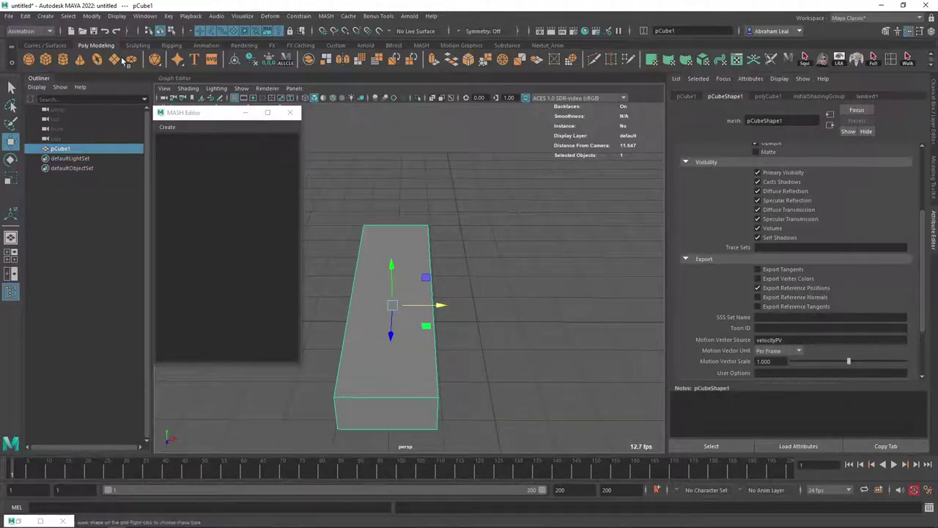
- Create a MASH network from the stretched cube with a linear distribution
left_click(545, 46)
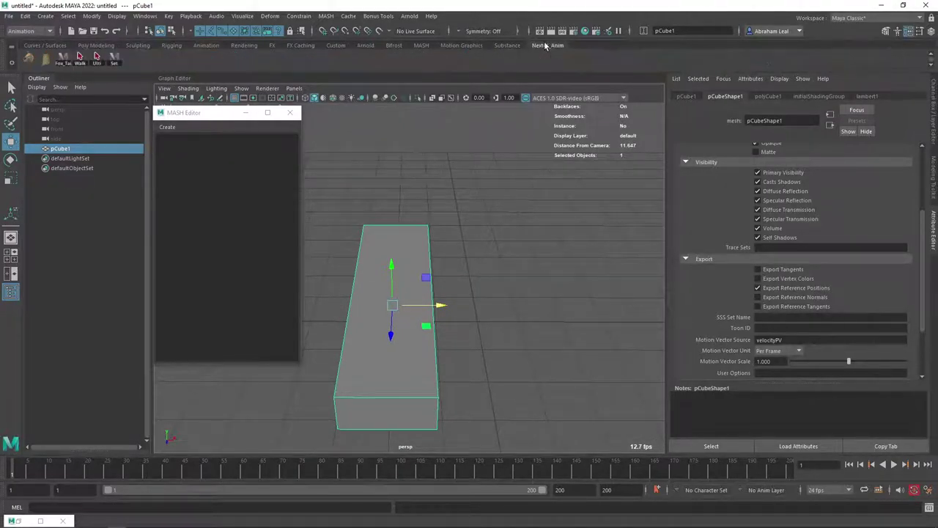
left_click(421, 45)
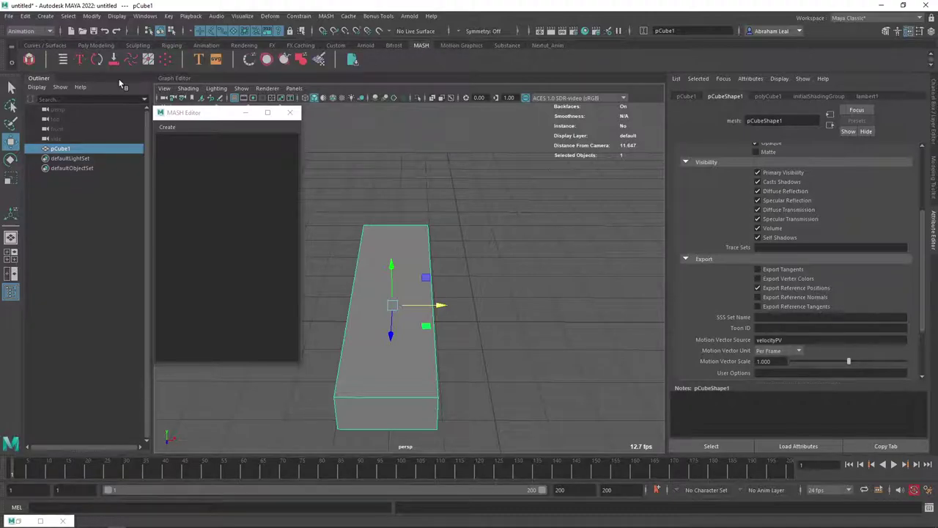
left_click(30, 60)
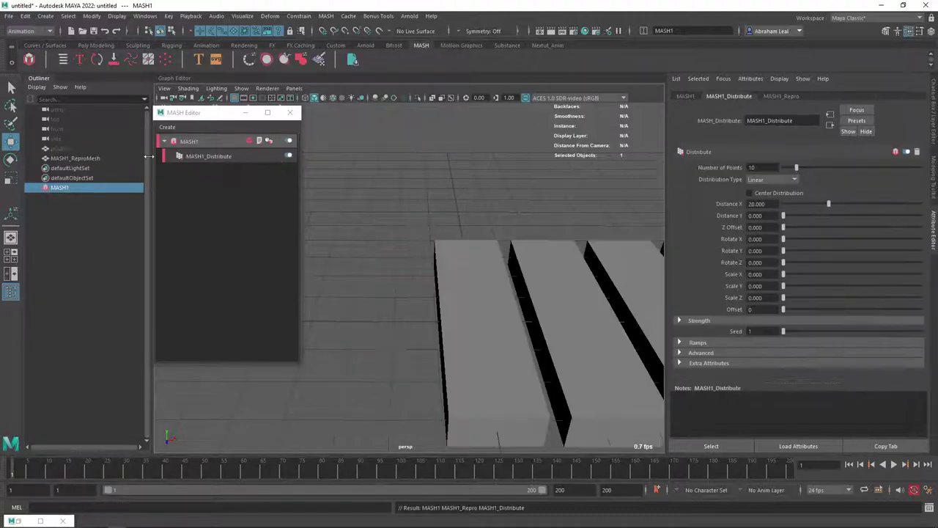
middle_click_drag(423, 243, 378, 228, "alt")
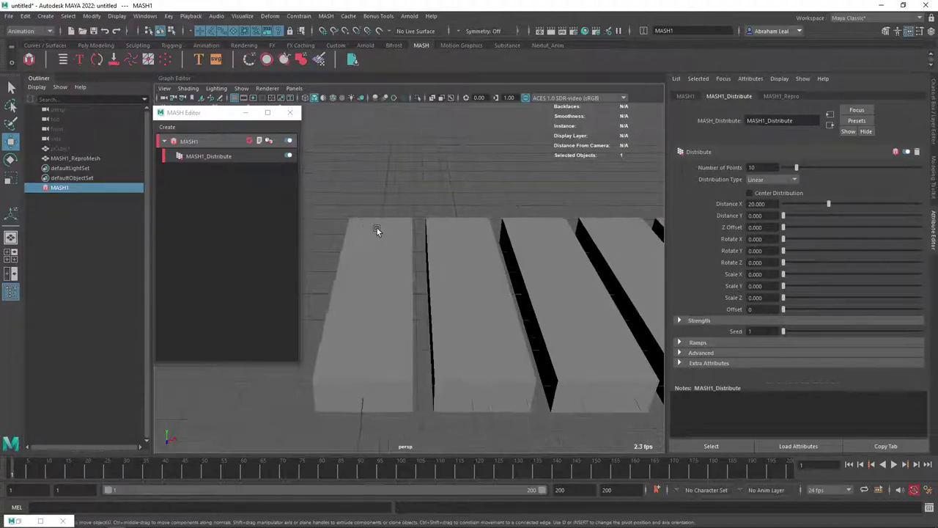
left_click_drag(378, 228, 396, 233, "alt")
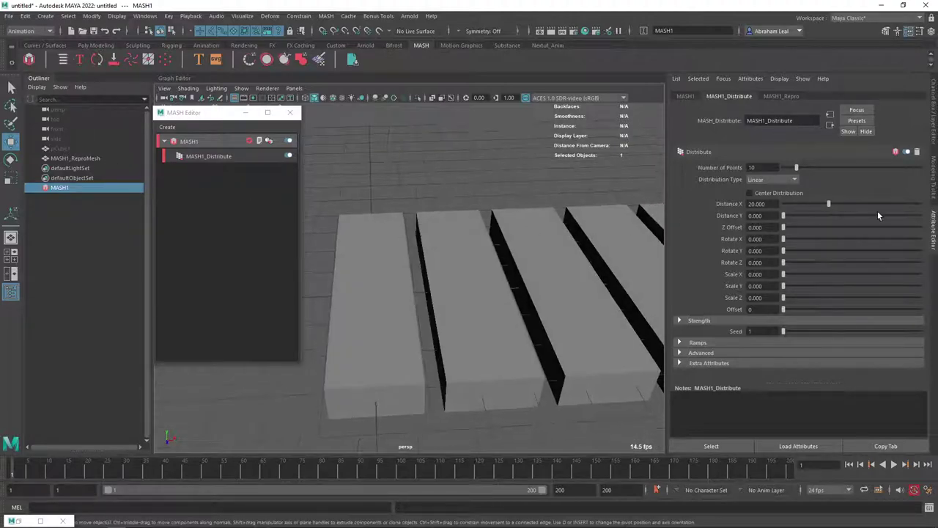
- Switch the MASH1 distribution to Grid with Grid X 3, Grid Y 5 and Grid Z 1
left_click(784, 180)
left_click(773, 239)
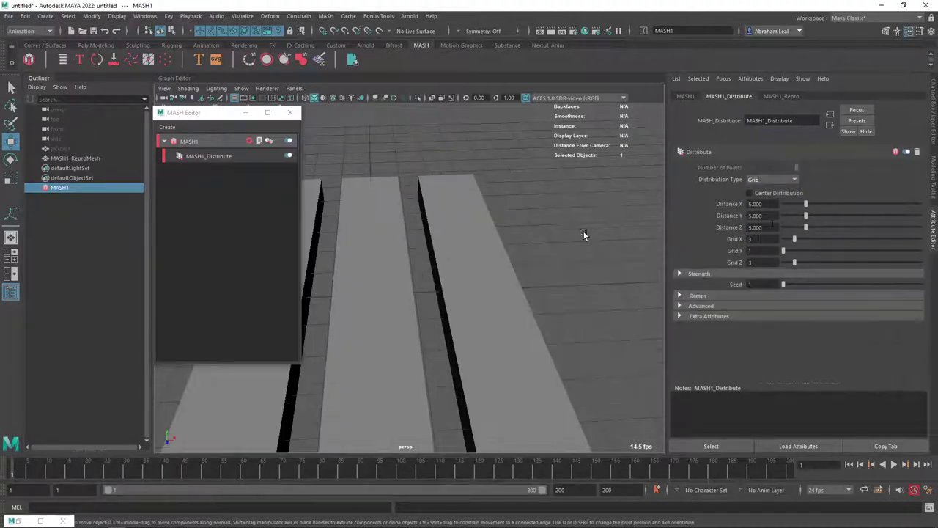
scroll(574, 234, "down", 3)
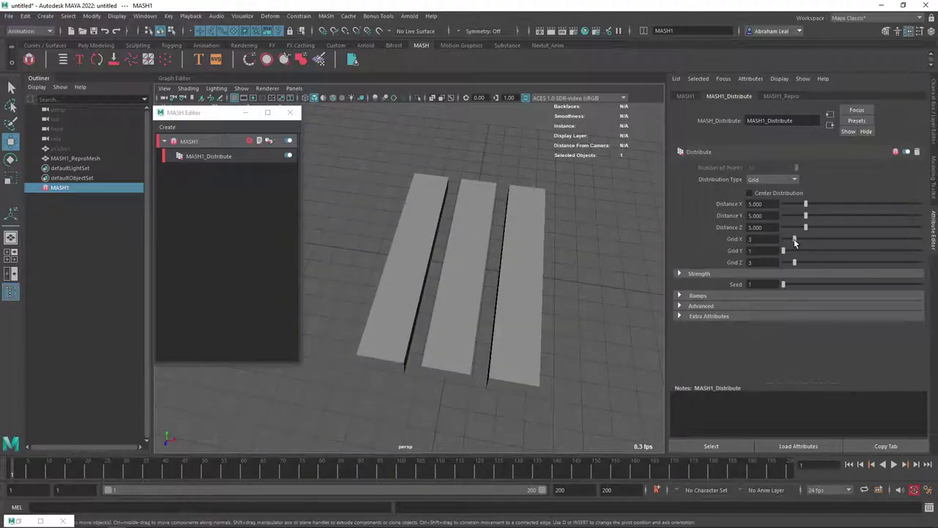
mouse_move(795, 242)
left_mouse_down()
mouse_move(785, 240)
mouse_move(801, 254)
left_mouse_up()
left_click_drag(623, 285, 689, 205, "alt")
left_click_drag(539, 207, 568, 231, "alt")
left_click_drag(800, 252, 781, 264)
left_click_drag(650, 257, 579, 279, "alt")
left_click_drag(425, 253, 485, 240, "alt")
right_click_drag(486, 239, 563, 300, "alt")
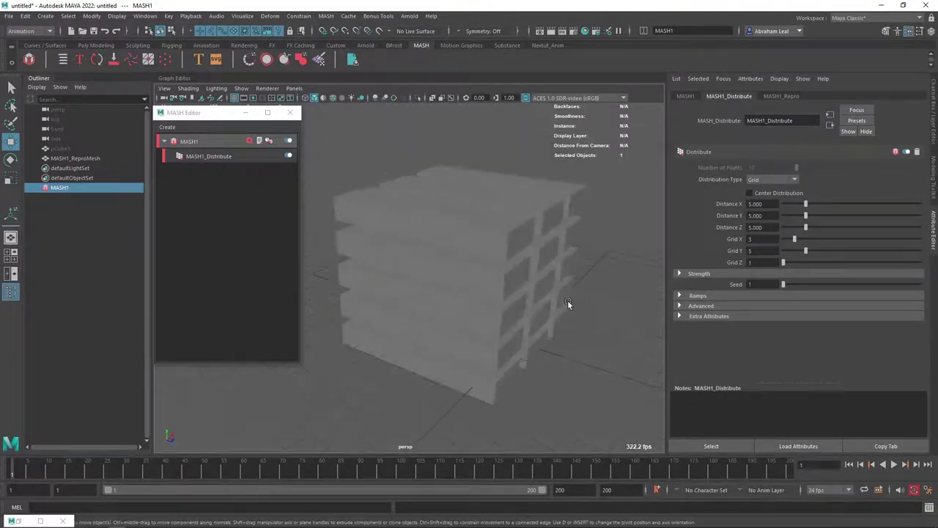
- Widen the vertical spacing of the bar grid by raising Distance Y to about 9.5
left_click_drag(639, 231, 560, 210, "alt")
left_click_drag(806, 216, 827, 216)
left_click_drag(568, 239, 557, 220, "alt")
- Duplicate the MASH1 network and expand the copy to show its Distribute node
left_click(187, 140)
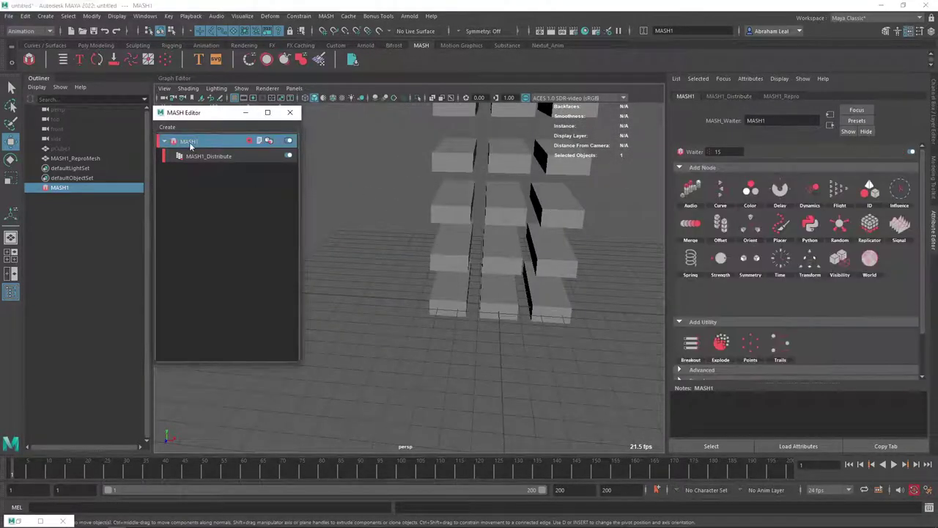
right_click(187, 142)
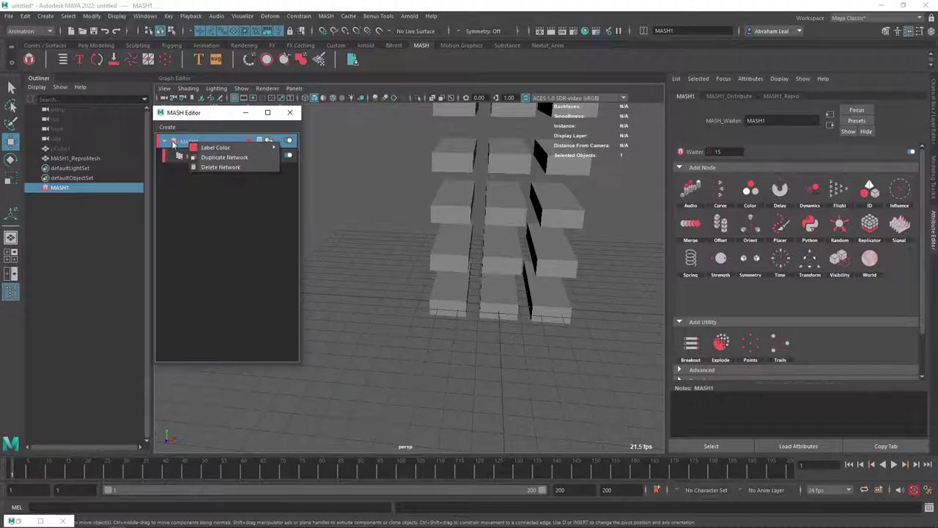
left_click(219, 156)
double_click(207, 173)
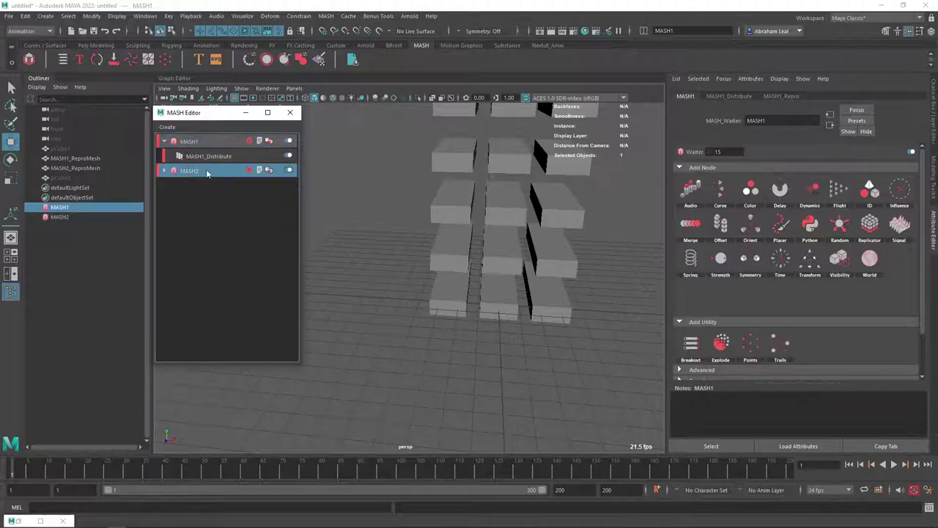
left_click(165, 171)
- Add a Transform node to the MASH1 network and view the Distribute settings of MASH2
left_click(208, 172)
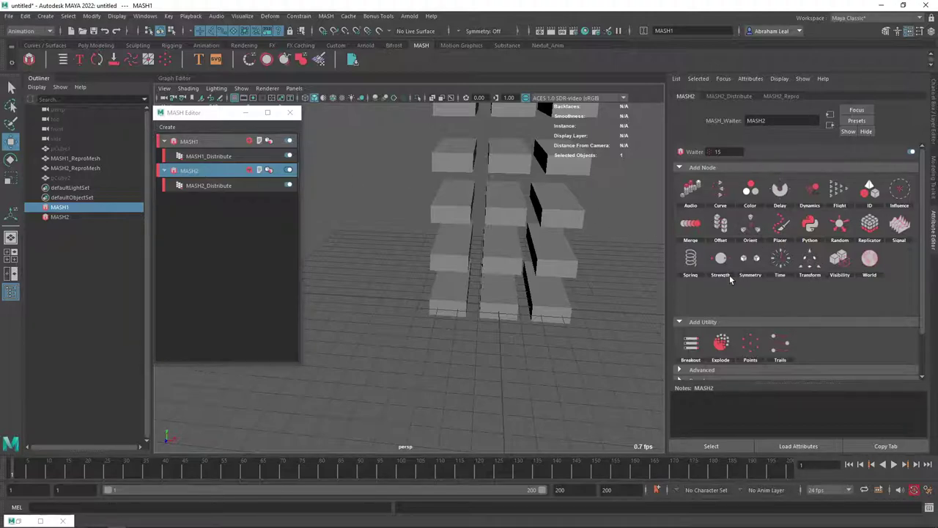
left_click(812, 268)
mouse_move(356, 215)
left_mouse_down("alt")
mouse_move(372, 215)
mouse_move(354, 214)
left_mouse_up("alt")
left_click_drag(510, 244, 469, 229, "alt")
right_click_drag(468, 229, 511, 249, "alt")
left_click_drag(511, 247, 481, 230, "alt")
left_click(198, 185)
left_click(203, 203)
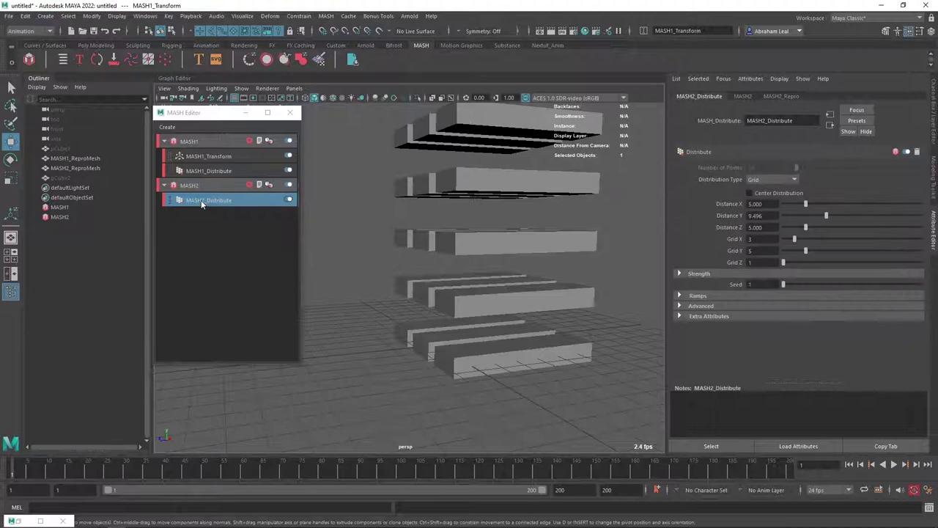
- Try Position Y values of 10 and 2 on the MASH1_Transform node to shift its bars upward
left_click(208, 156)
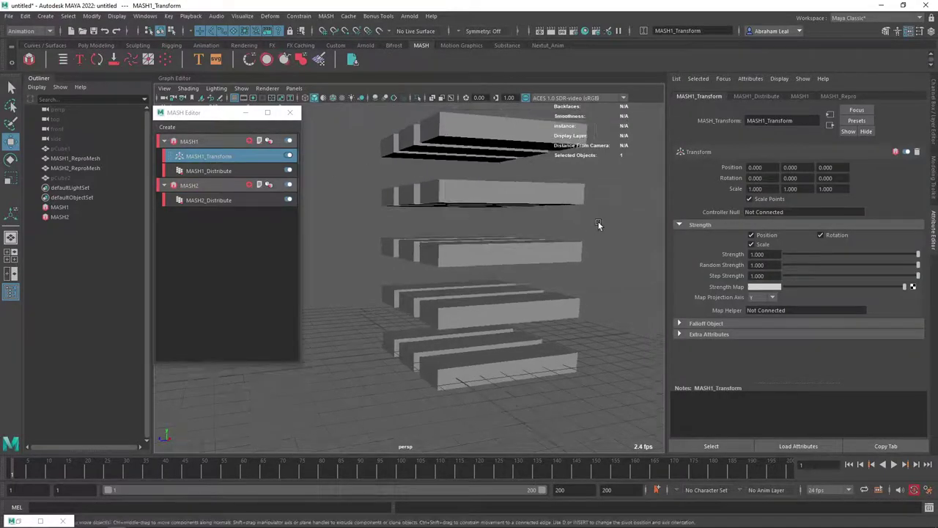
left_click_drag(549, 214, 569, 214, "alt")
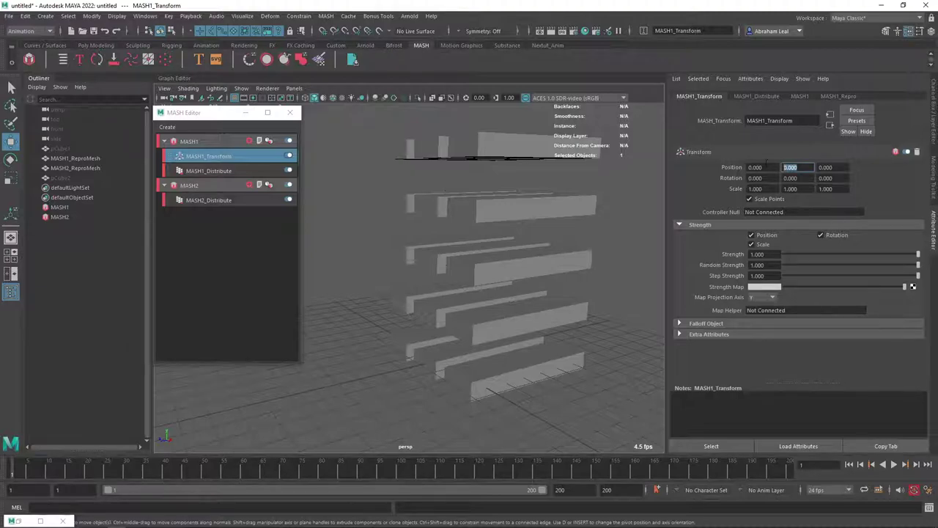
type("10")
key("Return")
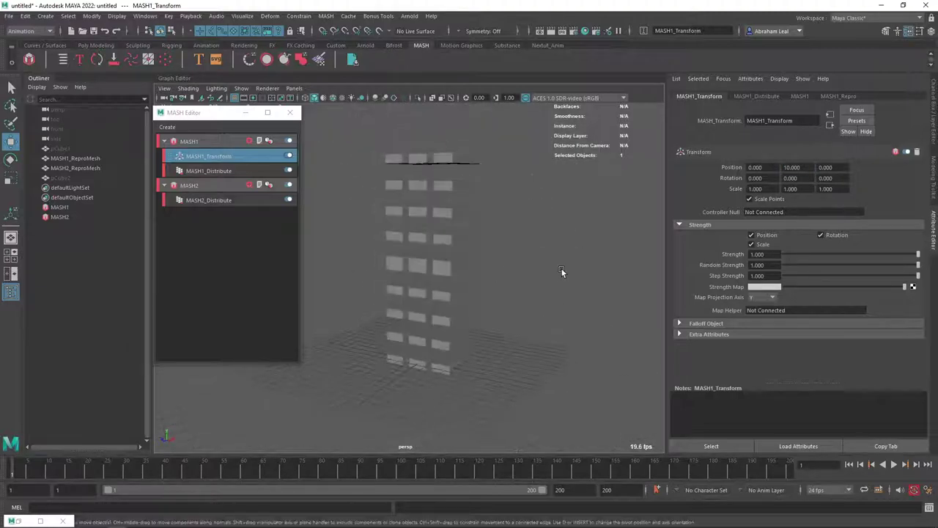
key("Return")
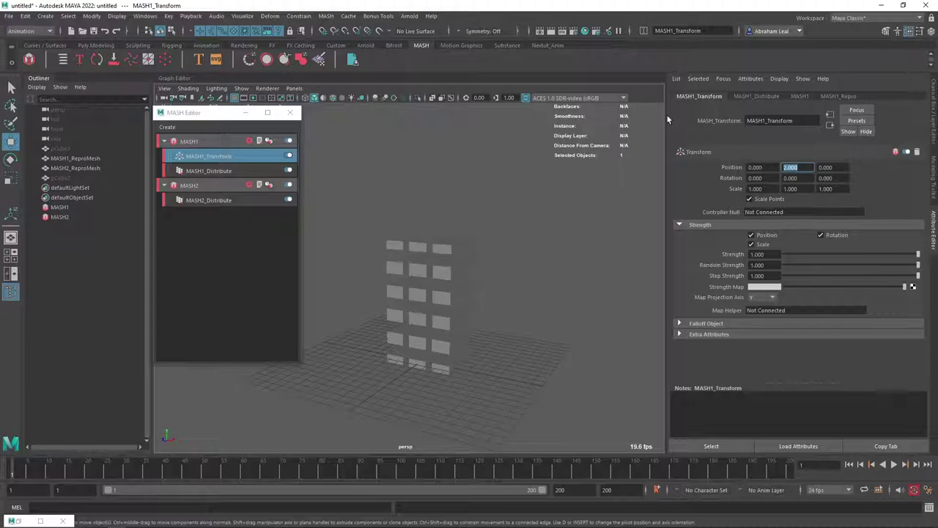
left_click_drag(412, 287, 512, 245, "alt")
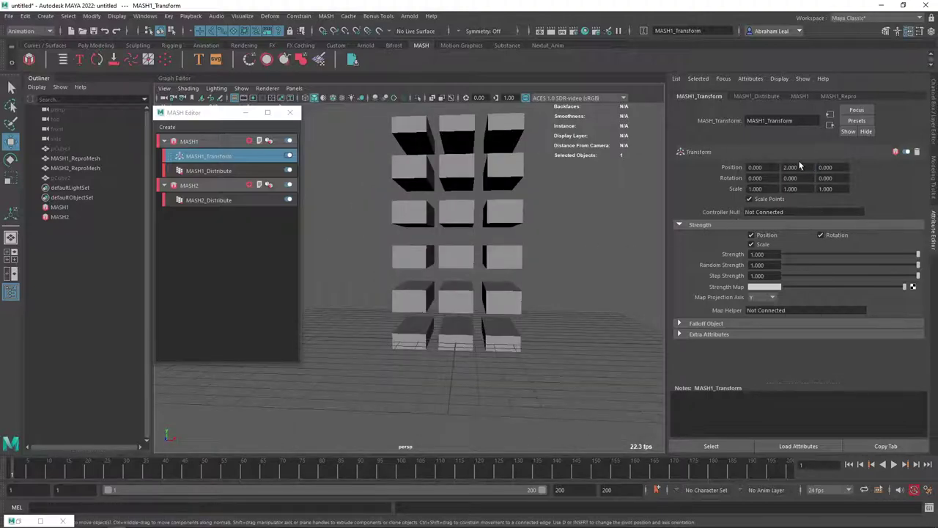
- Set Position Y of the MASH1_Transform node to 1
type("0")
key("Return")
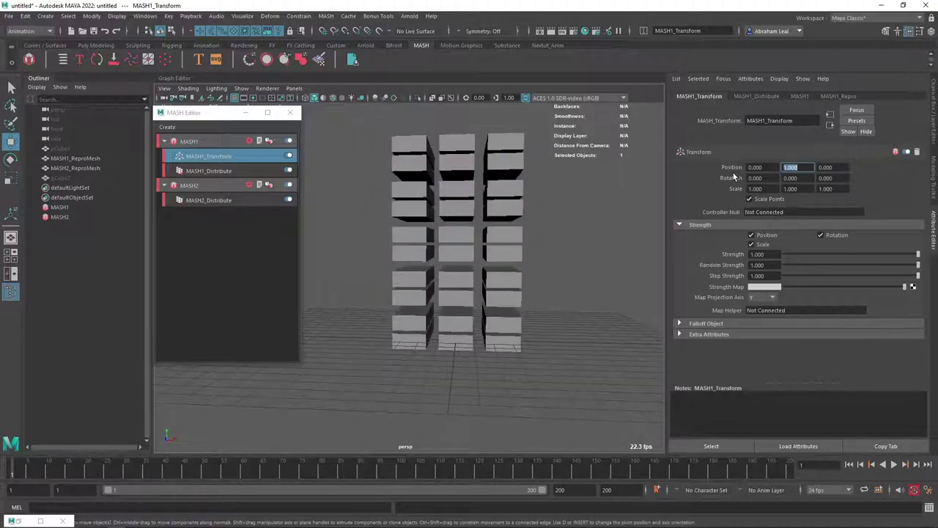
type("1")
key("Return")
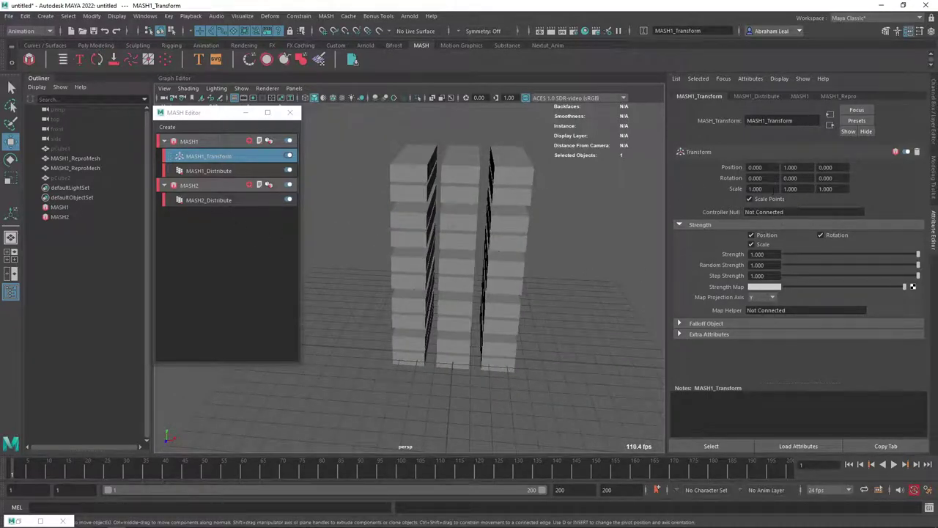
- Rotate the MASH1 bars crosswise by setting the Transform node's Rotation Y to 90
type("90")
key("Return")
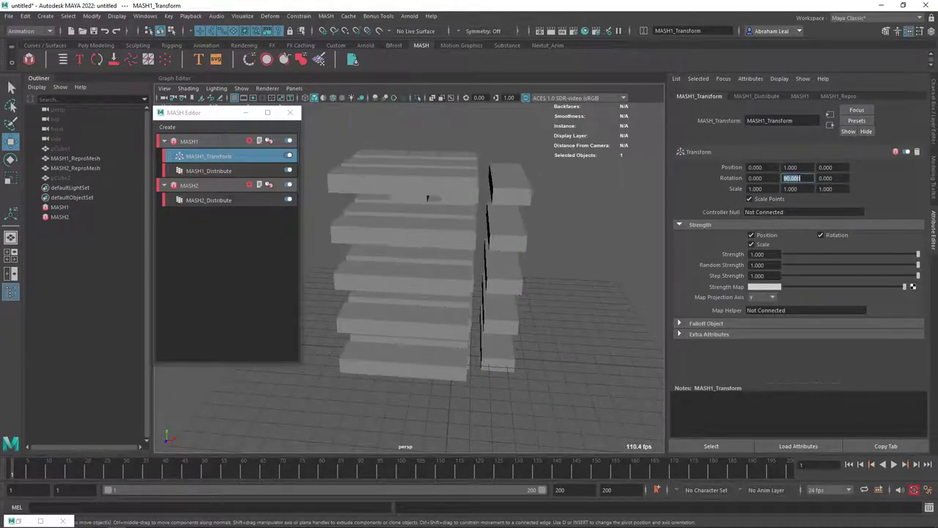
left_click_drag(429, 195, 591, 222, "alt")
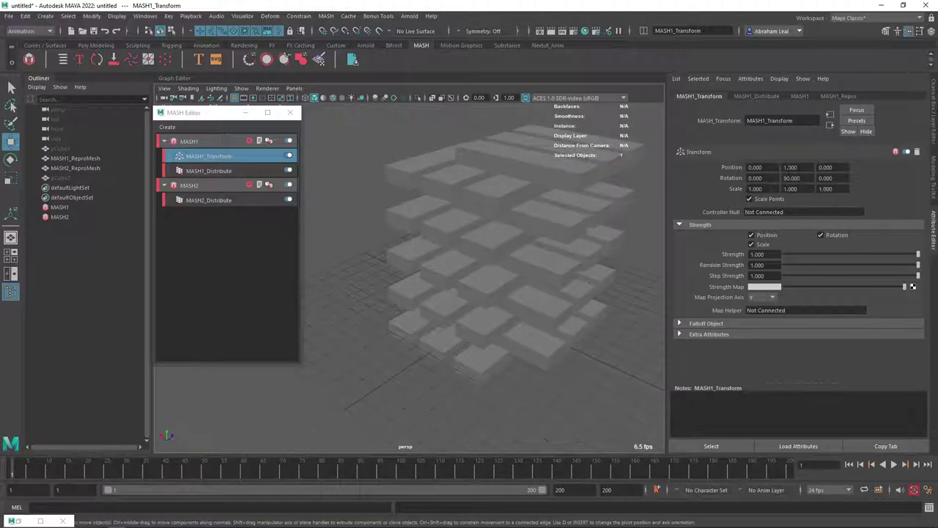
- Shift the rotated MASH1 bars over the MASH2 bars by raising Position X in increments of 0.5 up to 2.5
left_click_drag(505, 229, 570, 184, "alt")
type("0.5")
key("Return")
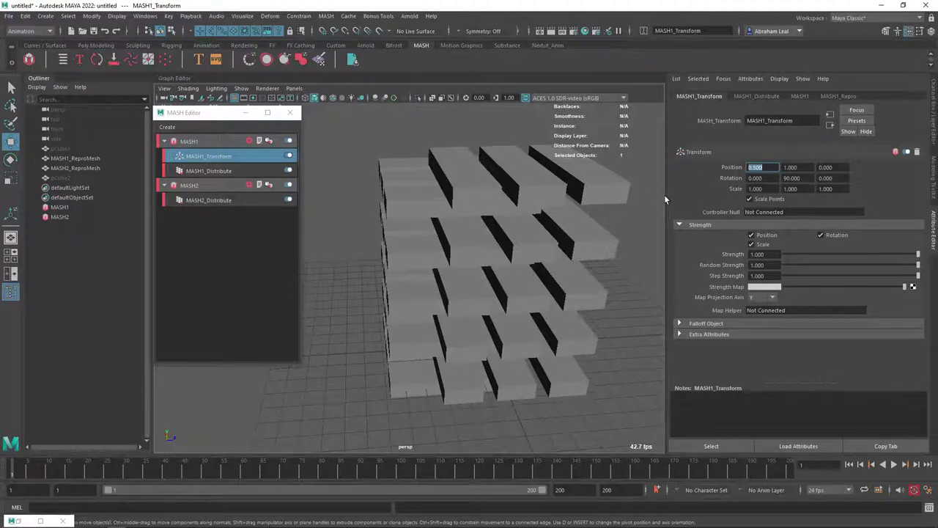
left_click_drag(549, 217, 706, 202, "alt")
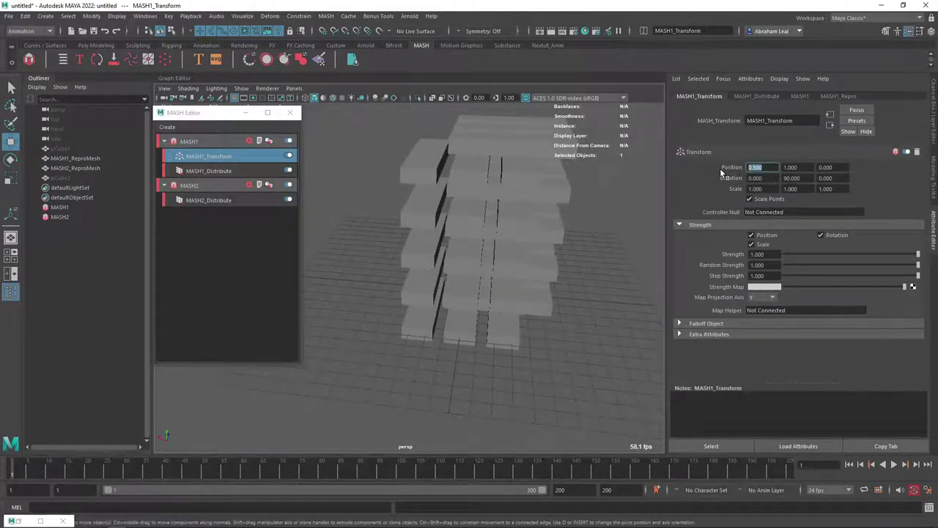
type("1")
key("Return")
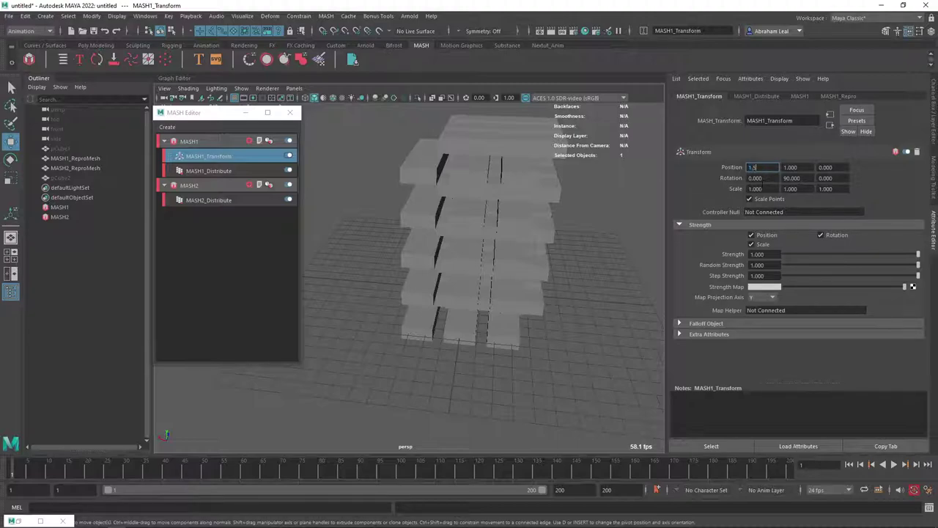
key("Return")
type("2")
key("Return")
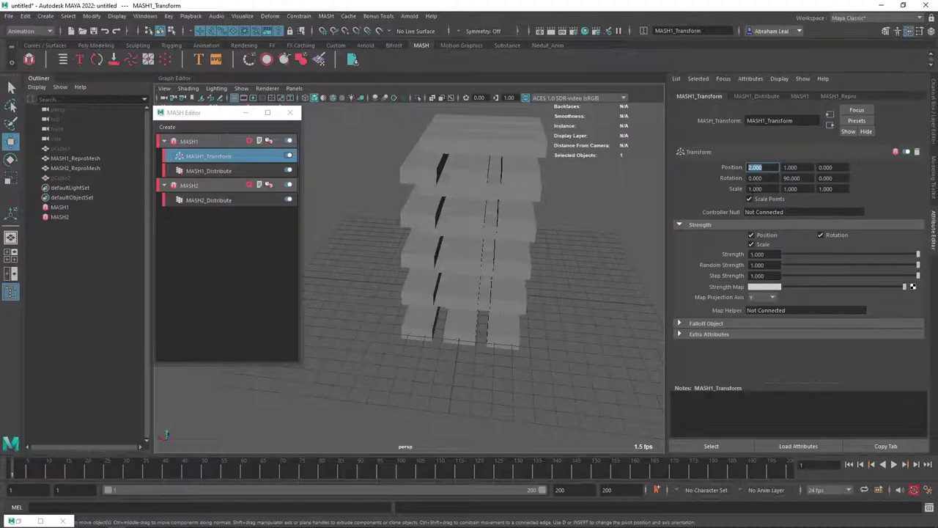
type("2.5")
key("Return")
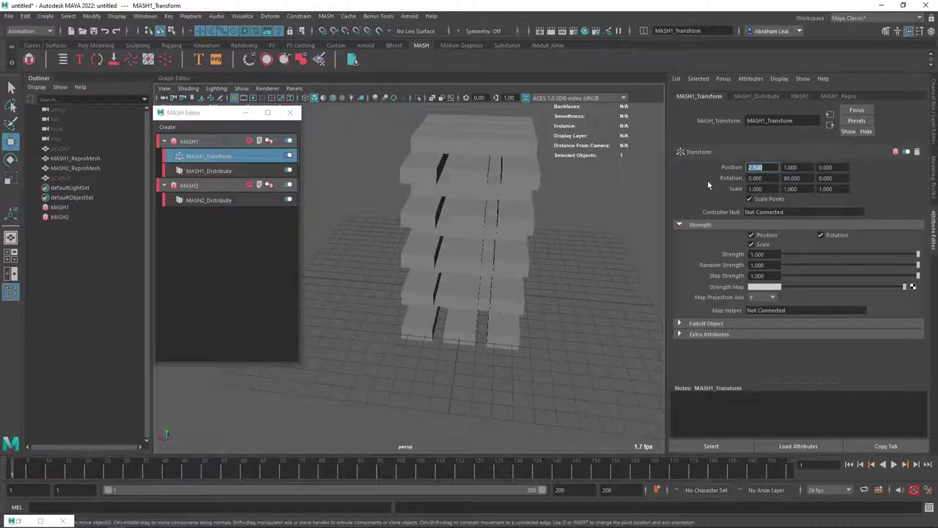
- Try Position Z at 2.5 on MASH1_Transform and set it to -2.5 to line up the alternating layers
left_click(840, 165)
type("2.5")
key("Return")
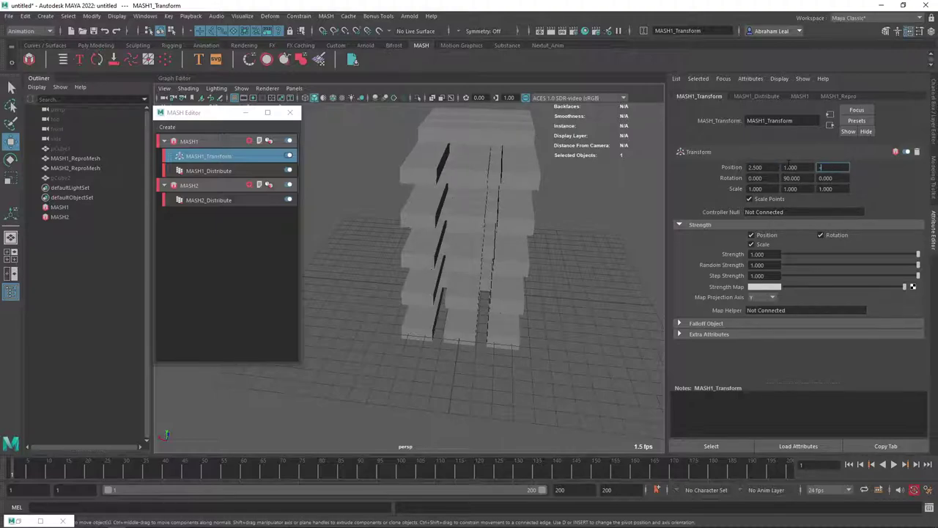
type("-2.5")
key("Return")
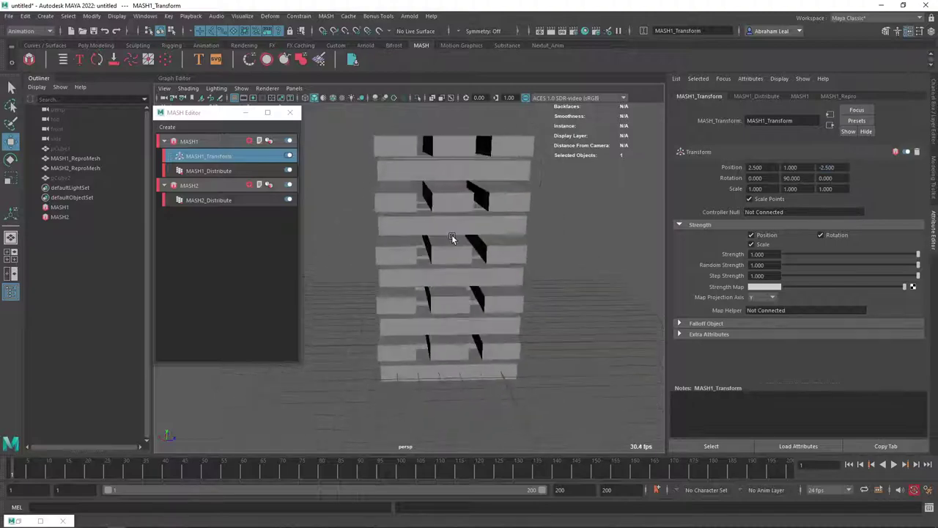
- Add a Dynamics node to both the MASH1 and MASH2 networks
left_click(248, 141)
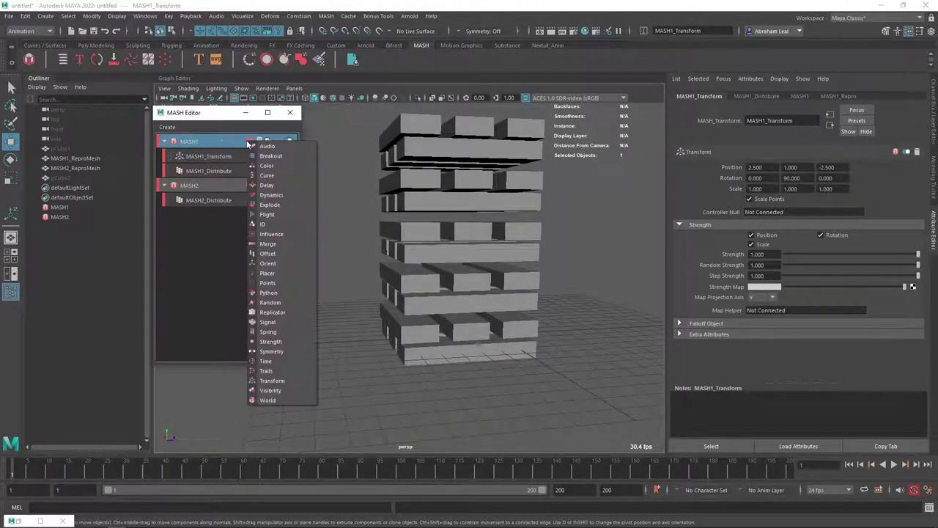
left_click(288, 197)
left_click(201, 198)
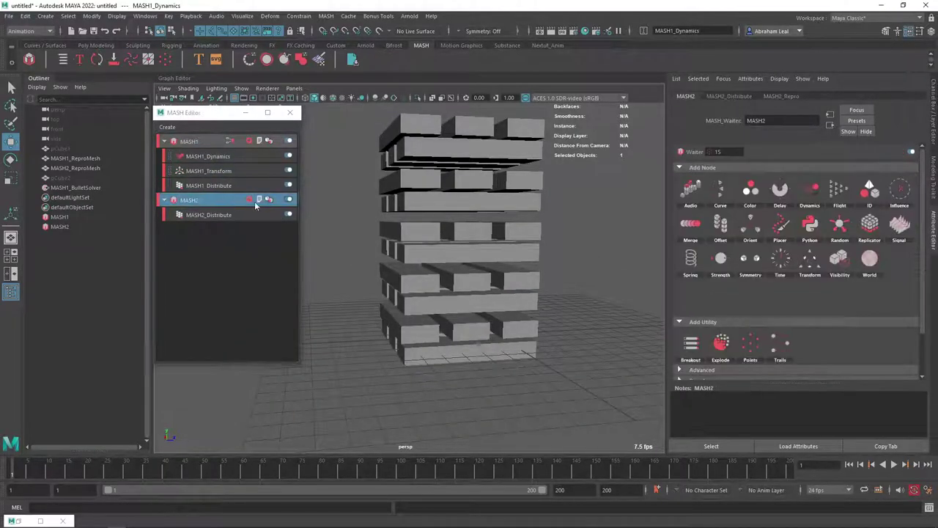
left_click(249, 199)
left_click(278, 250)
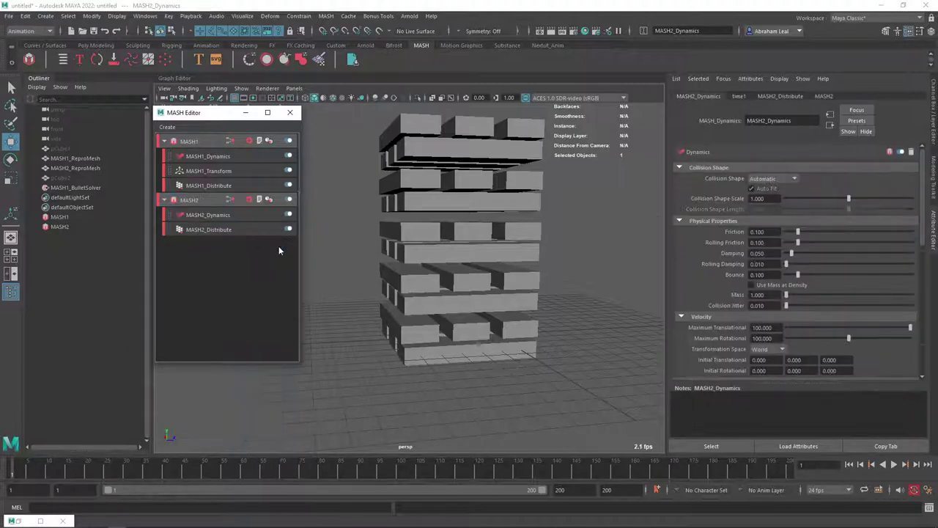
- Set the Bullet Solver's ground Position Y to -5, play the tower simulation and rewind to the first frame
left_click(76, 188)
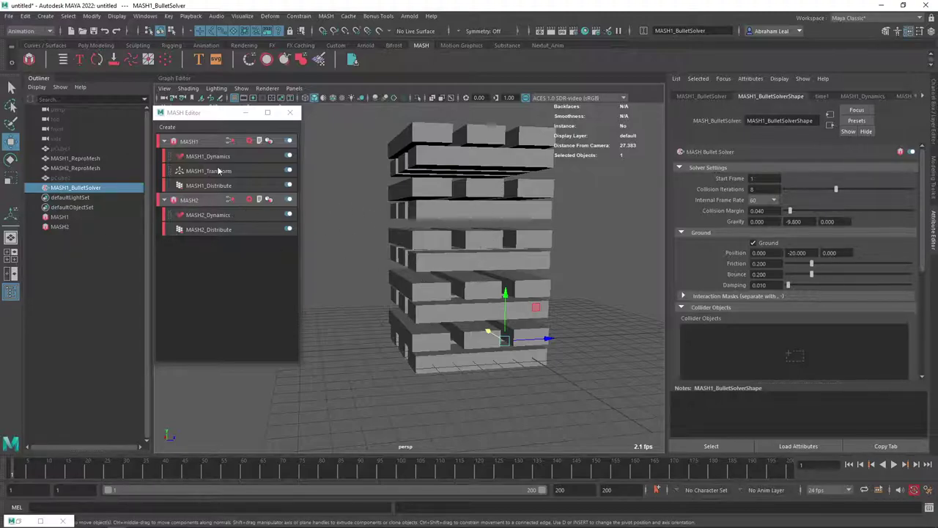
scroll(387, 210, "down", 5)
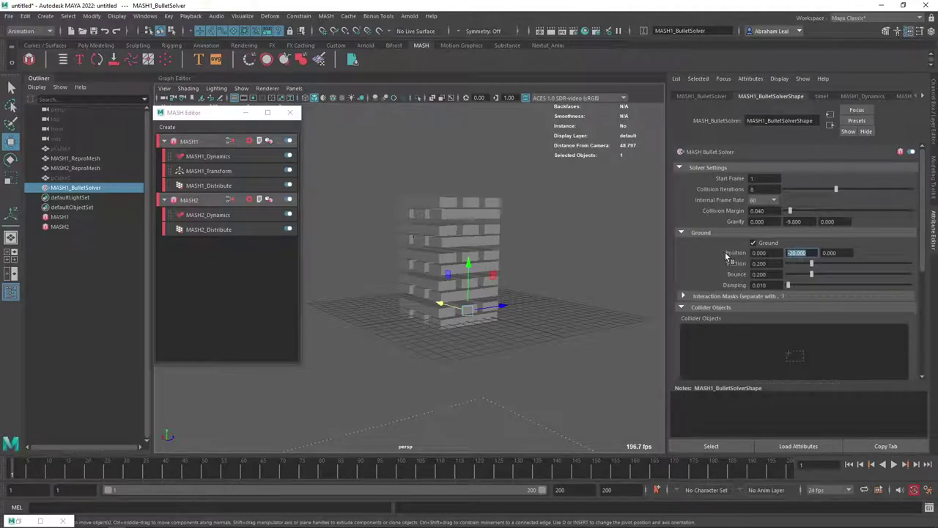
left_click(850, 466)
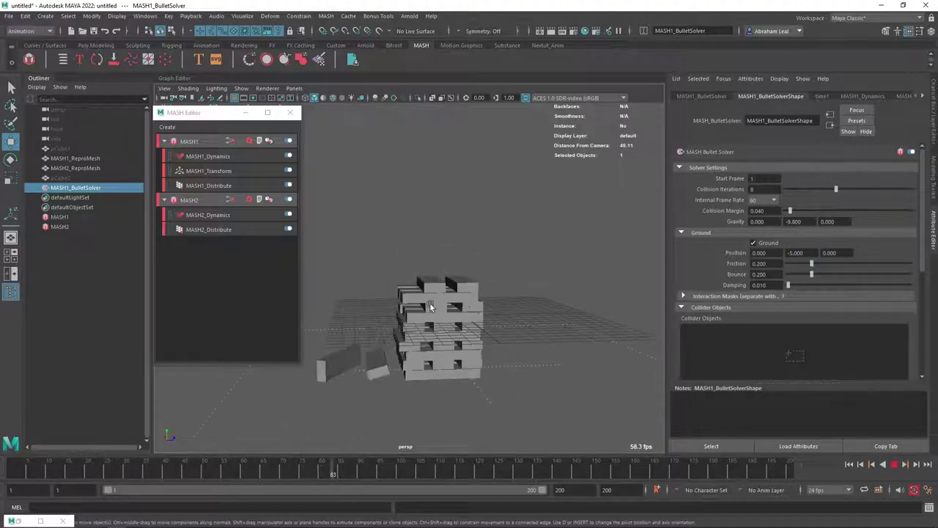
left_click(894, 465)
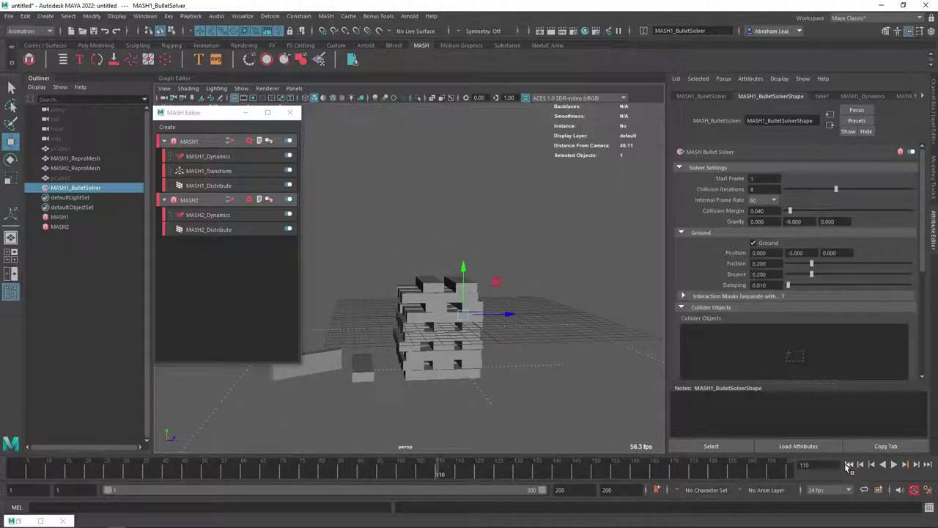
left_click(849, 464)
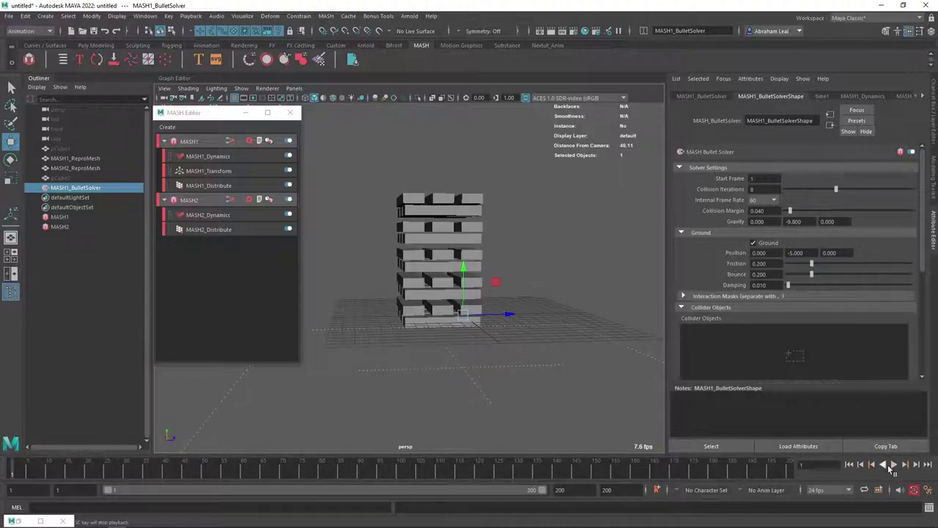
- Raise Friction to 0.5 on MASH1_Dynamics and to about 0.51 on MASH2_Dynamics
left_click(208, 158)
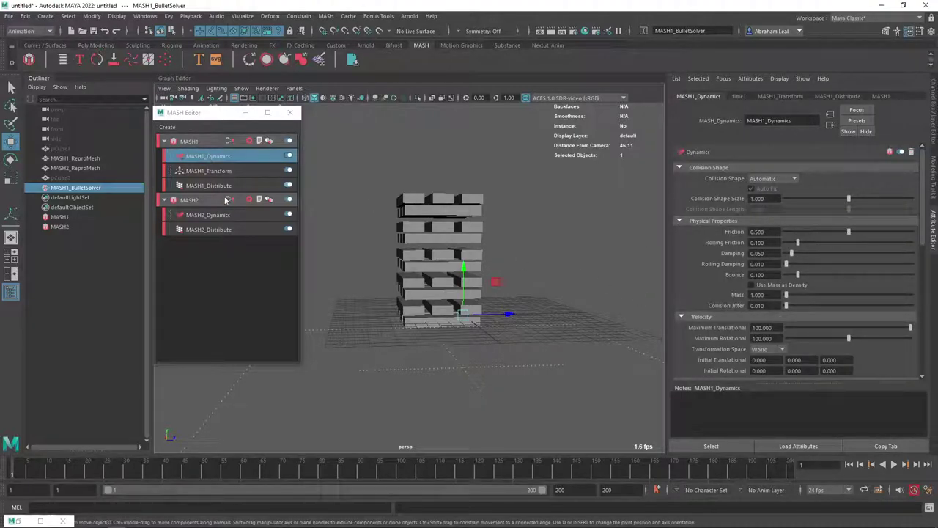
left_click(212, 215)
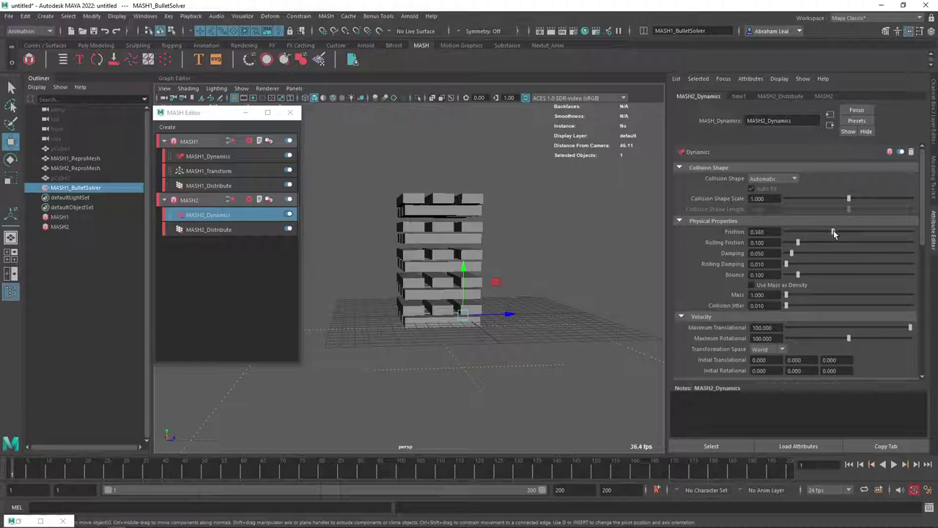
left_click_drag(848, 233, 849, 232)
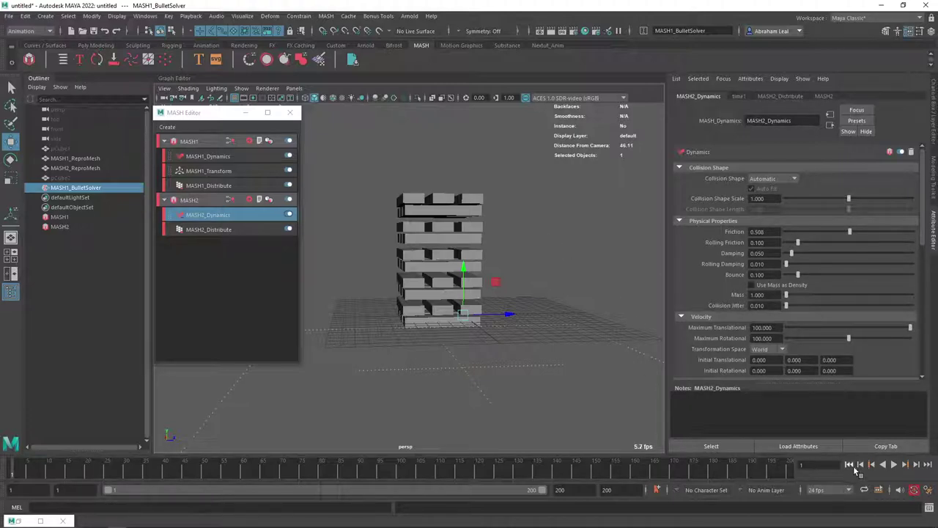
- Play the tower simulation with the raised friction, examine how the blocks settle from several angles, and stop playback
left_click(895, 465)
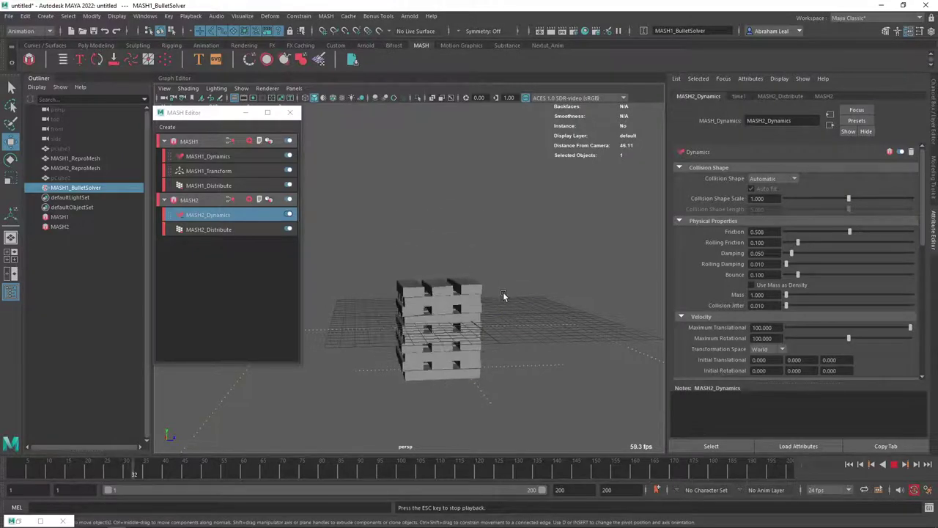
left_click_drag(520, 333, 523, 316, "alt")
scroll(523, 316, "up", 5)
middle_click_drag(448, 256, 489, 286, "alt")
left_click_drag(489, 286, 459, 272, "alt")
left_click(895, 465)
scroll(376, 246, "down", 6)
scroll(376, 245, "down", 3)
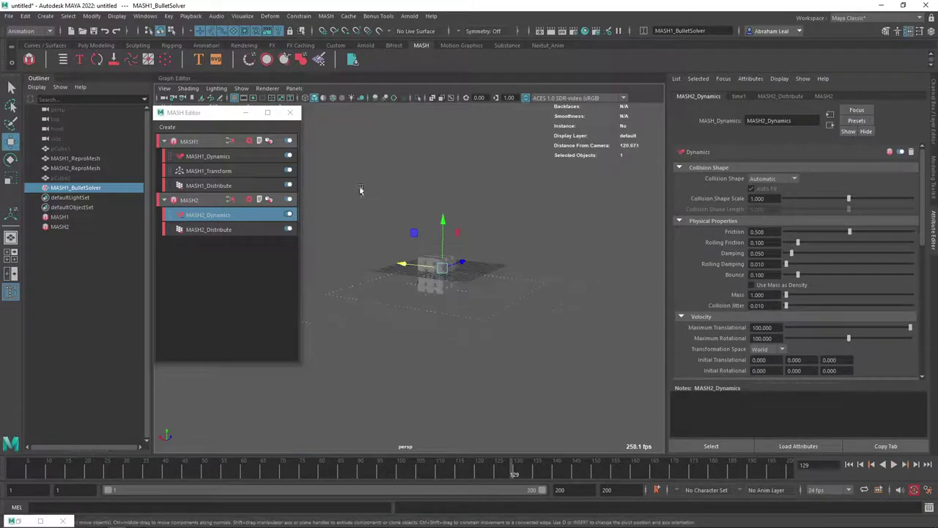
- Create a polygon sphere, scale it up to a wrecking ball and move it beside the tower
left_click(97, 45)
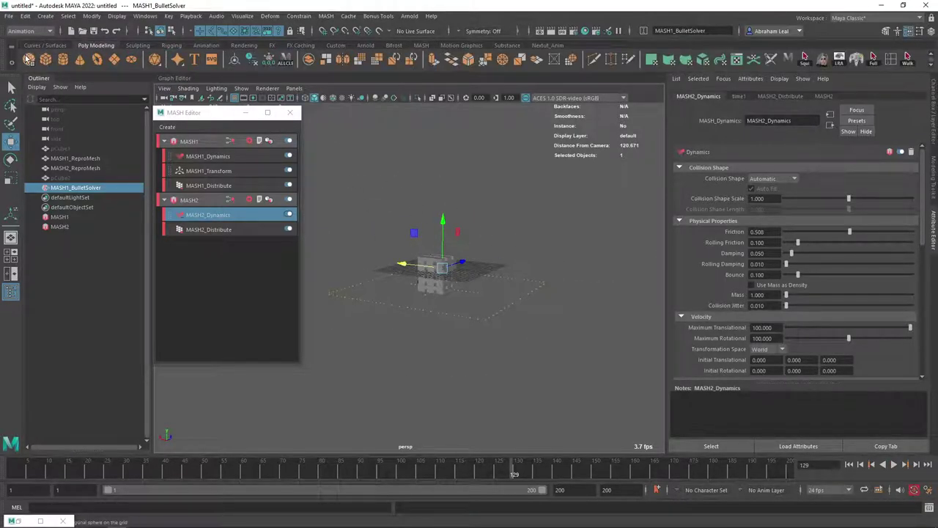
left_click(28, 60)
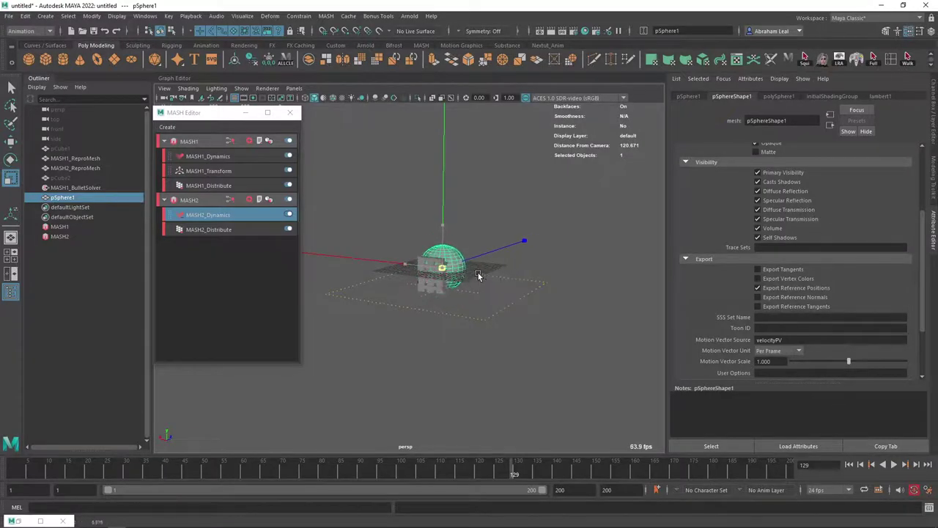
key("w")
left_click_drag(478, 275, 535, 286)
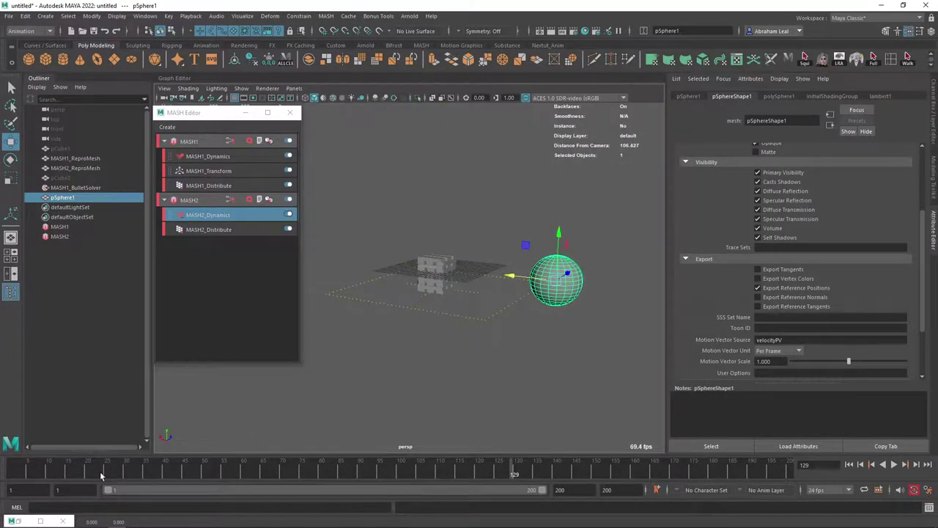
- Animate the sphere to travel through the tower to its opposite side by frame 90
left_click_drag(88, 473, 141, 476)
left_click(180, 473)
left_click_drag(519, 283, 322, 286)
- Add the sphere to the Bullet Solver's Collider Objects and play the simulation from the first frame to view the collision
left_click(78, 189)
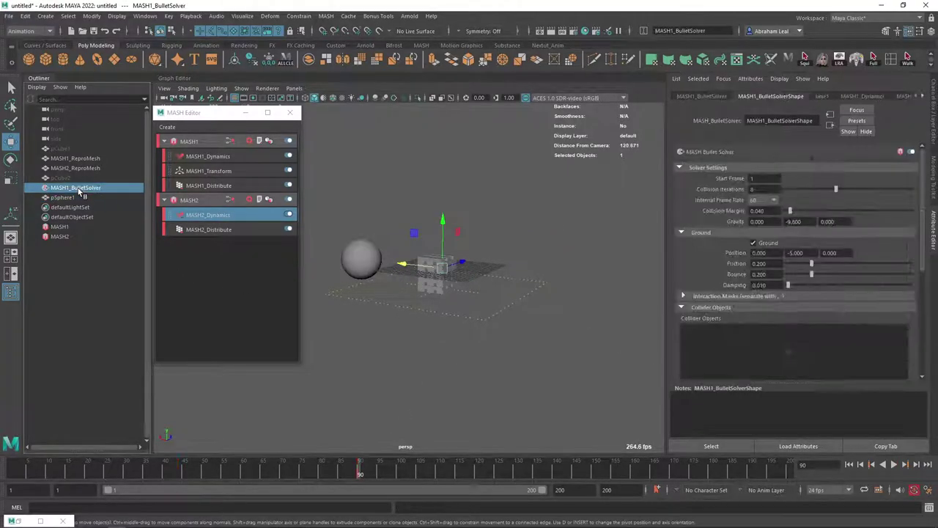
middle_click_drag(81, 209, 763, 349)
left_click(849, 464)
left_click(894, 464)
scroll(469, 325, "up", 5)
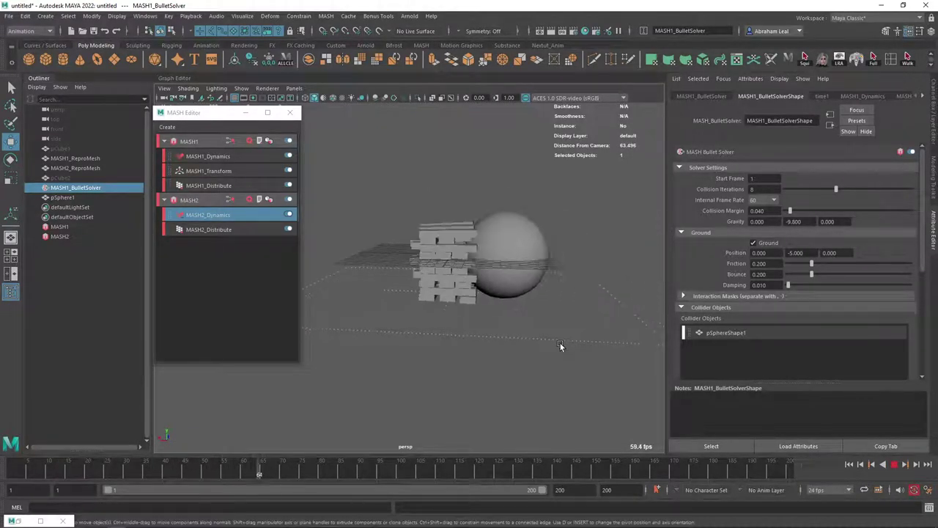
left_click_drag(551, 348, 427, 372, "alt")
left_click_drag(599, 375, 470, 327, "alt")
left_click_drag(446, 360, 449, 408, "alt")
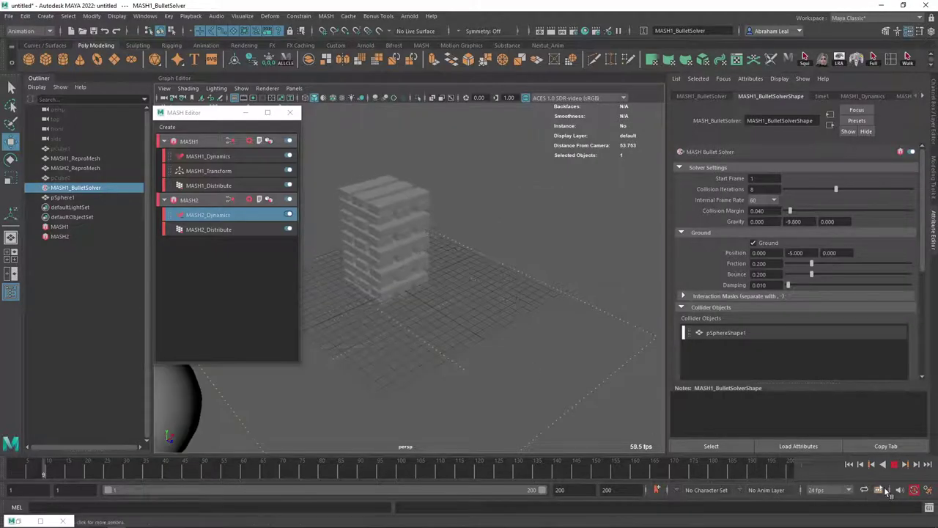
left_click(895, 465)
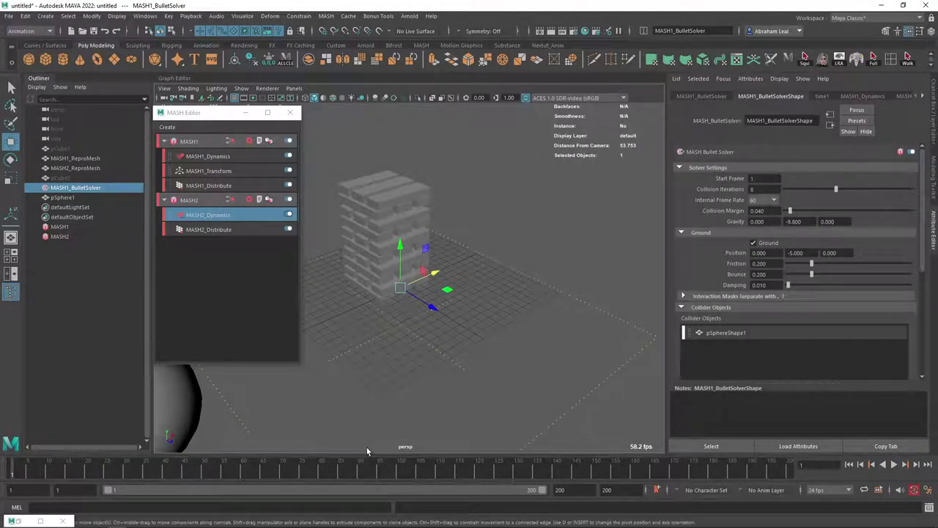
- Scrub the simulation to frame 27, rewind to the first frame and frame both the sphere and tower
left_click_drag(387, 475, 115, 467)
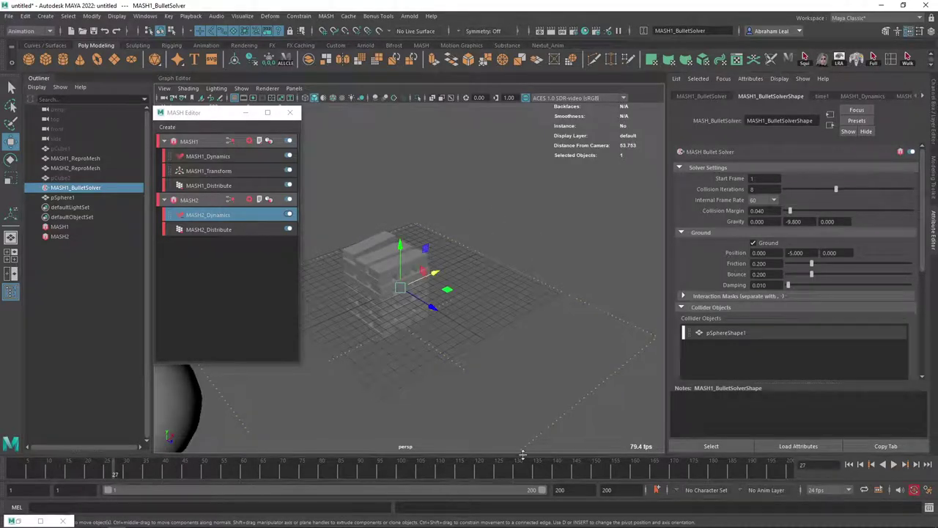
left_click(849, 464)
scroll(435, 273, "down", 6)
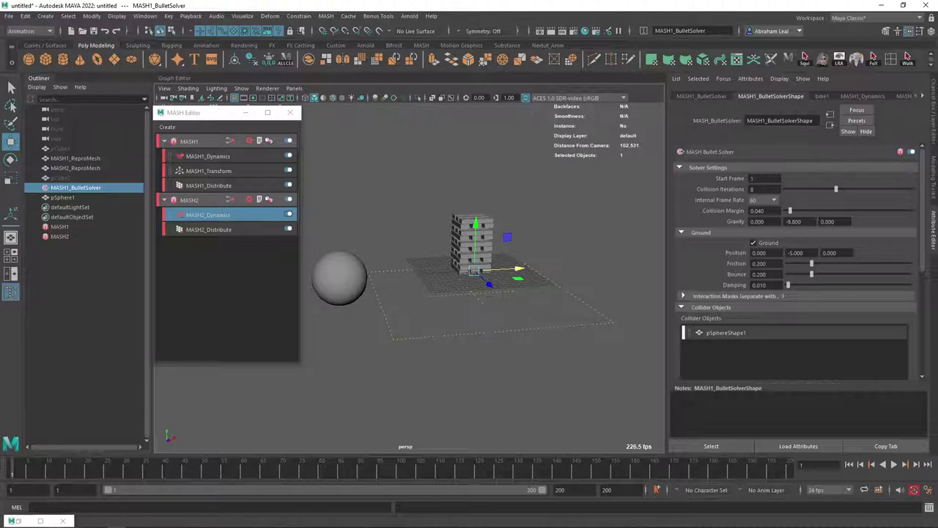
- Close the MASH Editor and play the sphere collision, examining it from several angles and stopping at frame 80
left_click(893, 465)
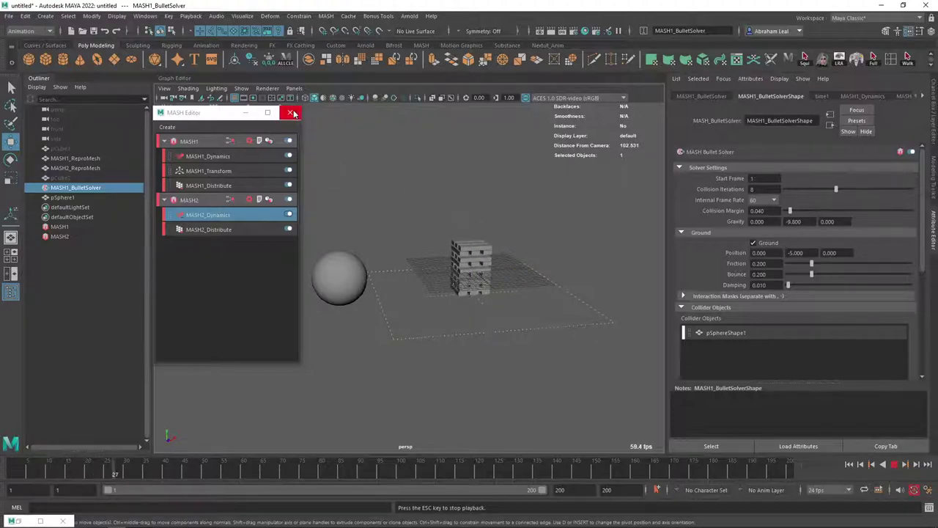
left_click(290, 112)
scroll(398, 229, "up", 3)
left_click_drag(454, 284, 579, 301, "alt")
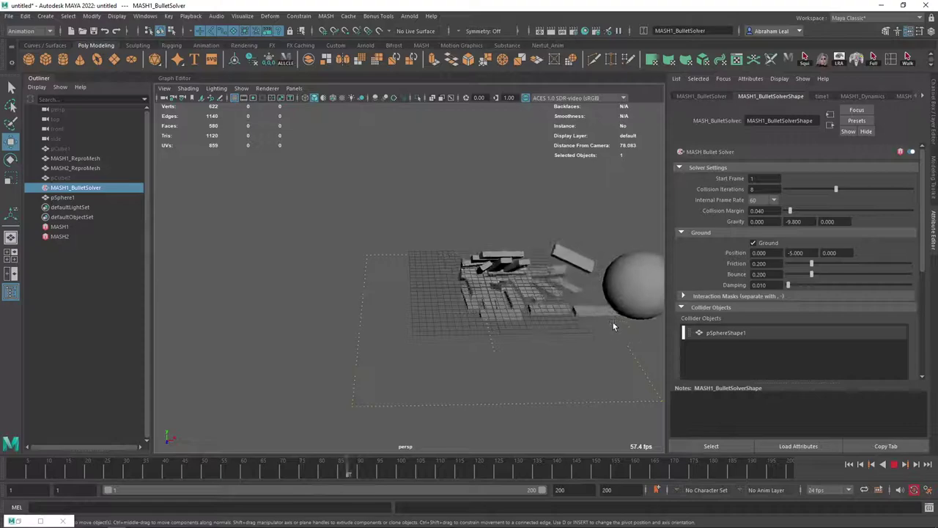
scroll(550, 309, "up", 6)
left_click_drag(522, 318, 515, 250, "alt")
left_click_drag(250, 210, 394, 258, "alt")
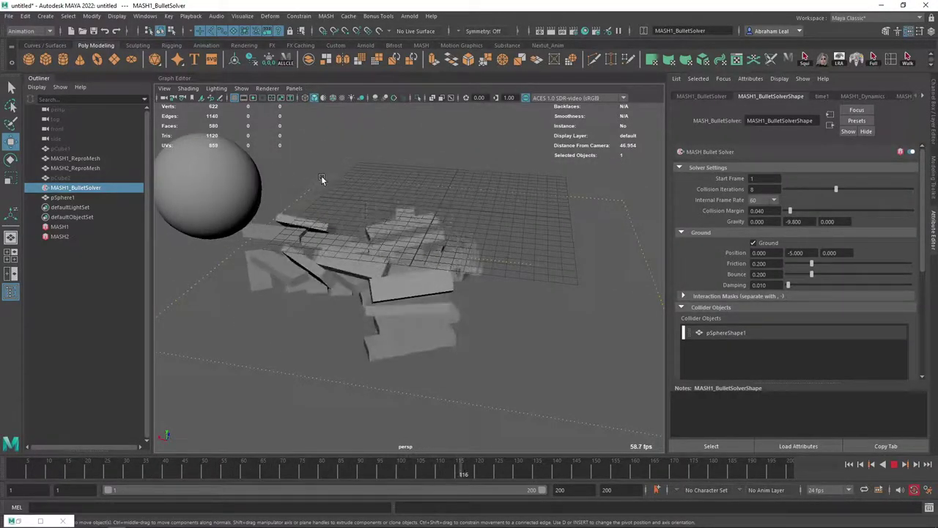
left_click_drag(387, 305, 426, 237, "alt")
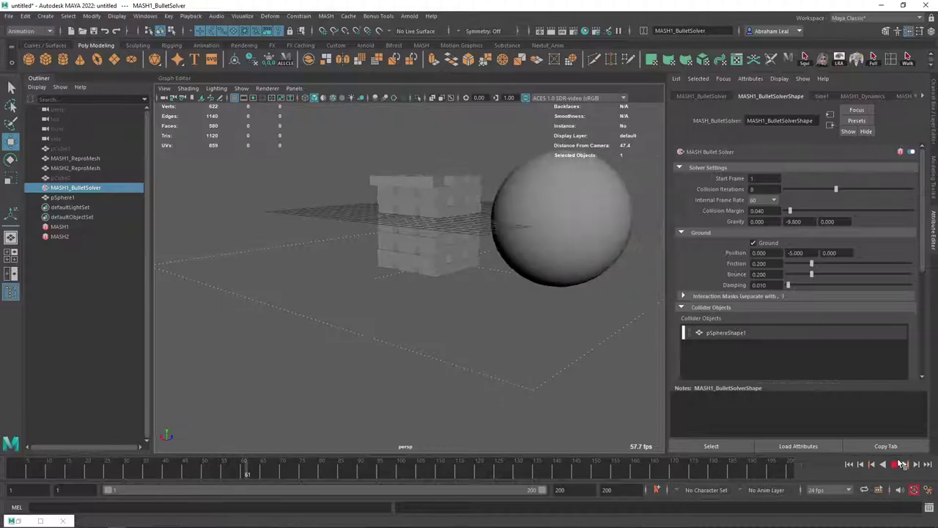
left_click_drag(429, 319, 386, 247, "alt")
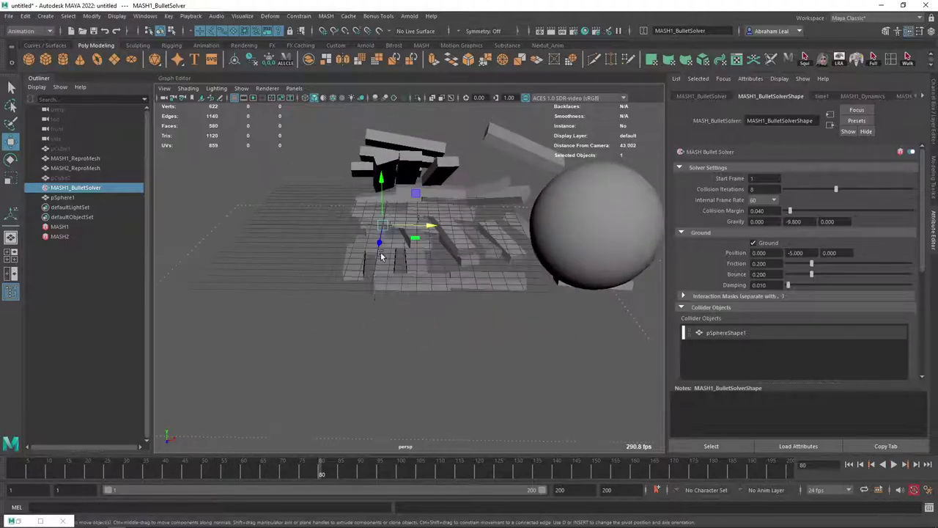
- Duplicate MASH1_ReproMesh and MASH2_ReproMesh at frame 80 and move the static copies well away from the simulated tower
left_click(75, 168)
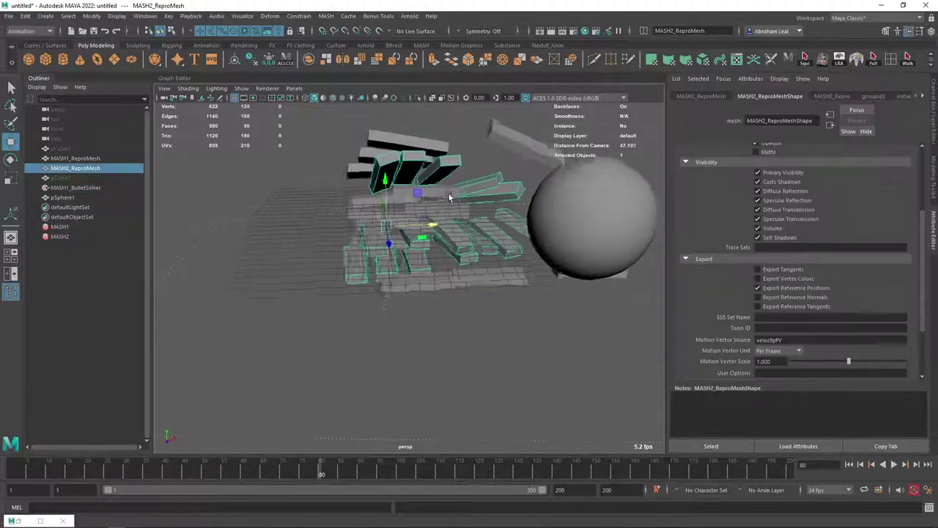
left_click(86, 159, "shift")
left_click_drag(428, 256, 459, 295, "alt")
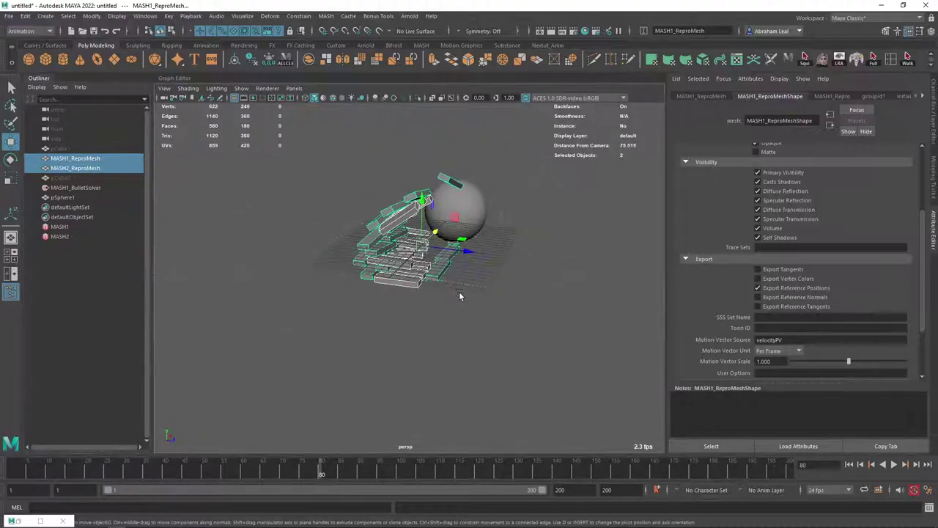
key("ctrl+d")
left_click_drag(466, 255, 320, 215)
key("ctrl+z")
left_click_drag(464, 247, 302, 238)
left_click(355, 270)
- Replay the simulation from the first frame and stop it at frame 101
left_click(848, 465)
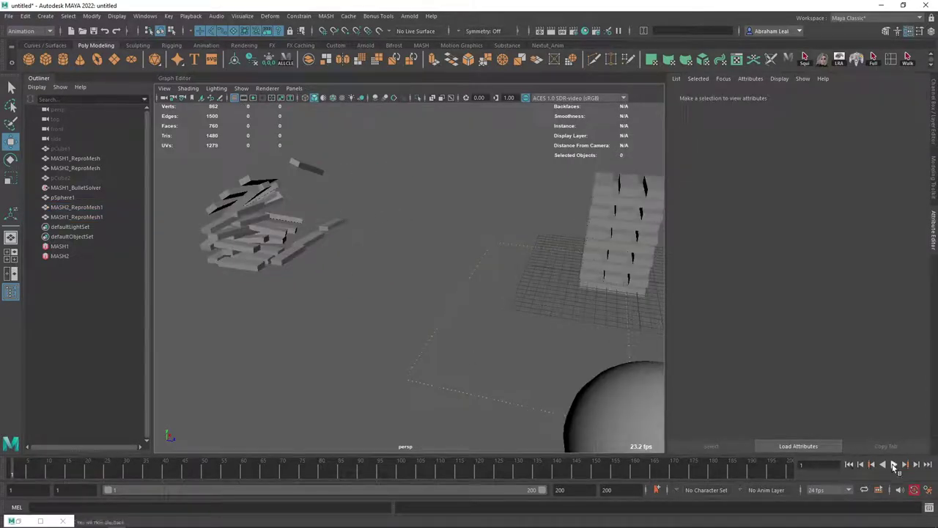
left_click(894, 466)
left_click_drag(516, 296, 538, 267, "alt")
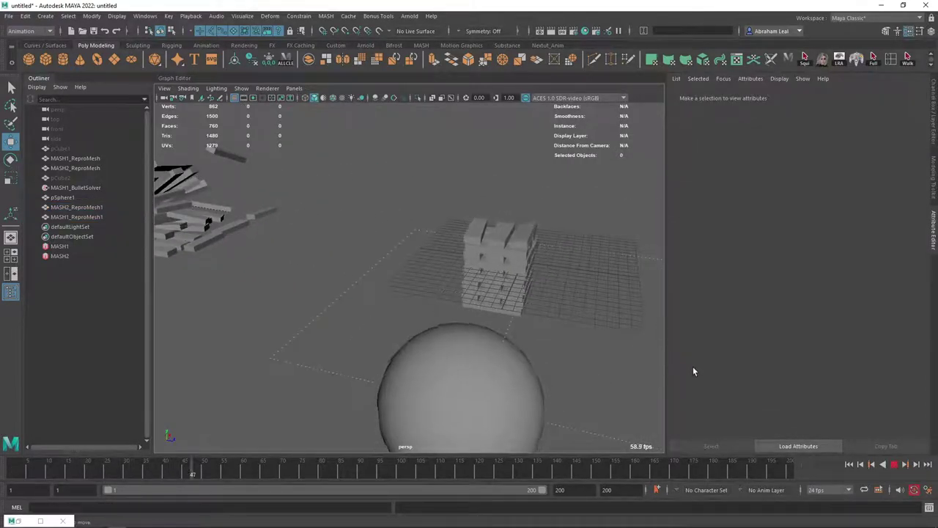
left_click(895, 466)
left_click_drag(547, 308, 463, 314, "alt")
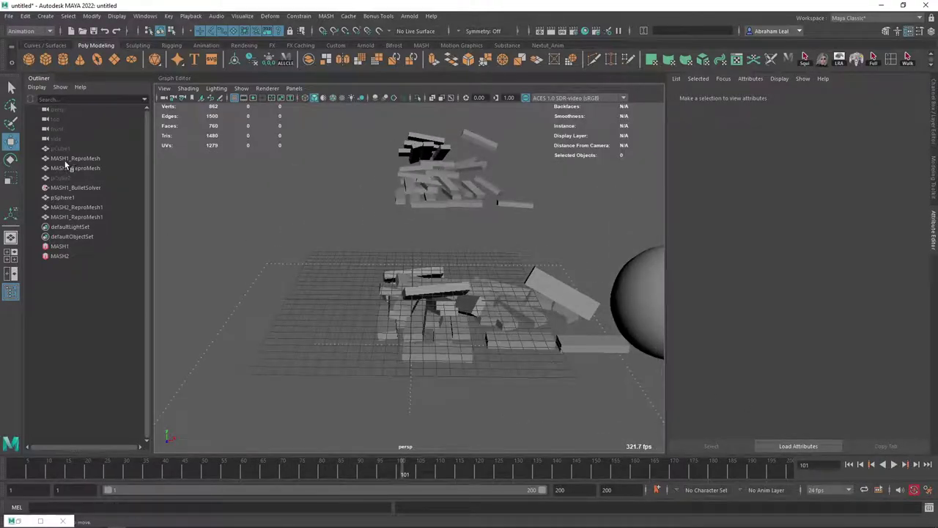
- Duplicate both original ReproMeshes at frame 101 and move the new copies over to the first static set
left_click_drag(65, 161, 73, 170)
left_click_drag(317, 279, 386, 305, "alt")
key("ctrl+d")
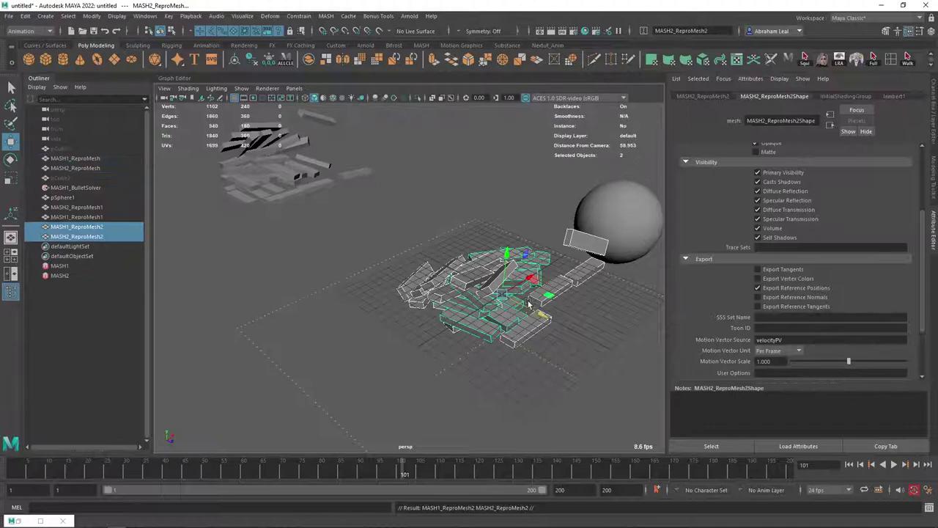
left_click_drag(540, 313, 338, 204)
- Reposition the second pair of duplicated meshes together to separate them from the first static set
key("e")
left_click(310, 209)
left_click(269, 197)
key("w")
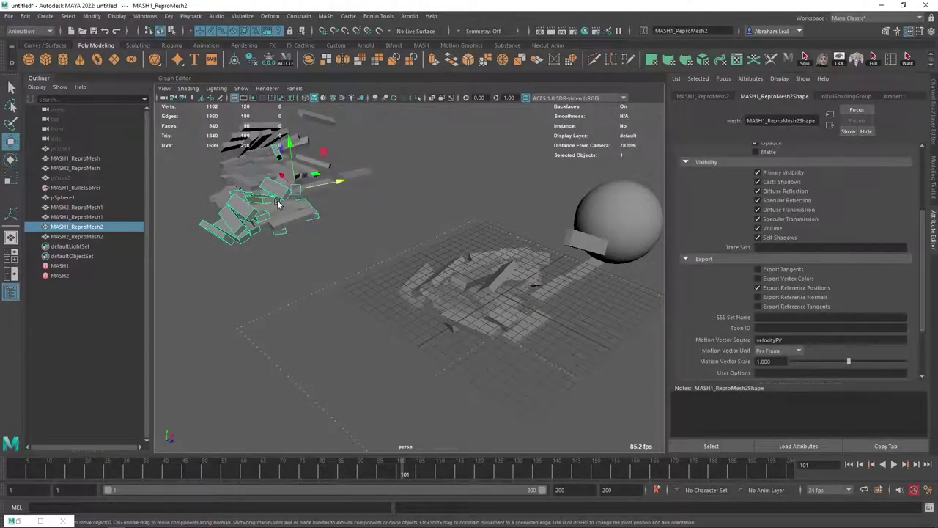
key("ctrl+z")
left_click_drag(362, 182, 394, 175)
left_click_drag(353, 152, 353, 131)
left_click(425, 152)
left_click_drag(426, 156, 337, 232, "alt")
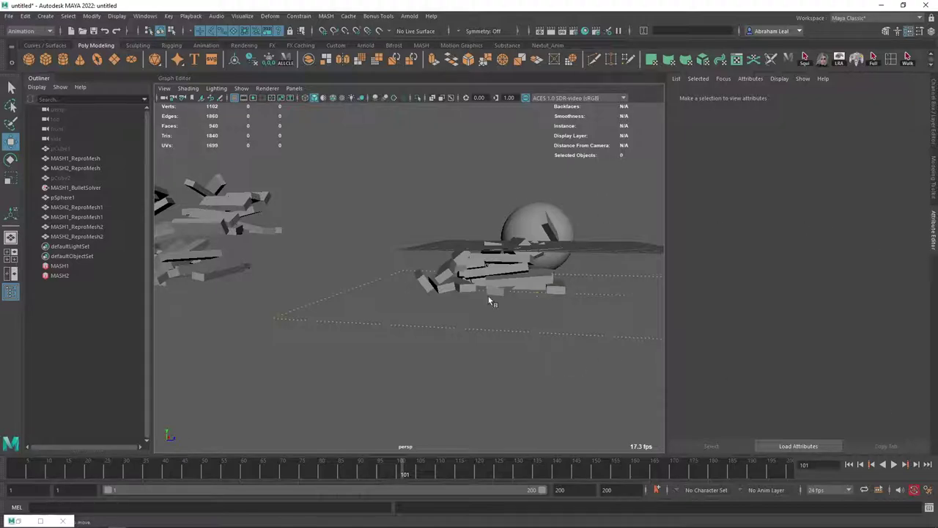
left_click_drag(377, 283, 455, 320, "alt")
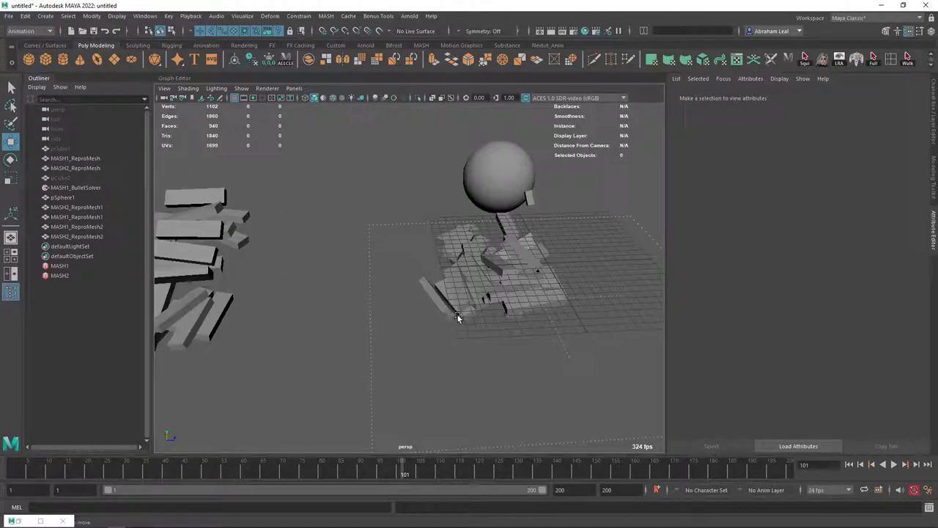
scroll(460, 326, "down", 5)
scroll(490, 308, "up", 4)
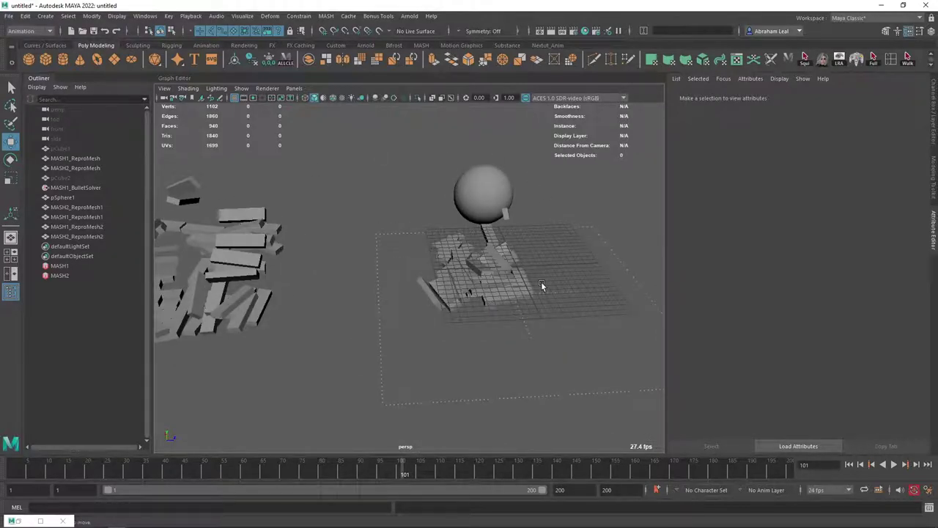